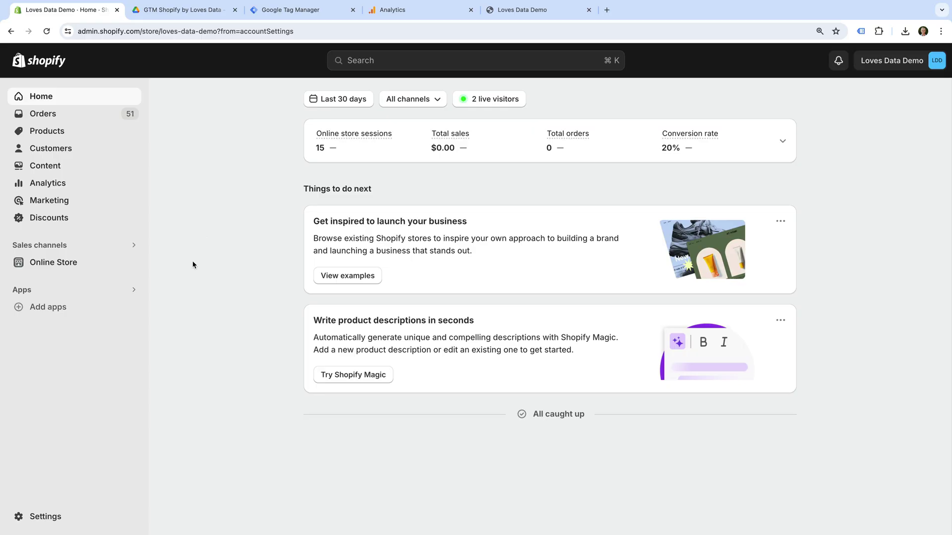
Add a custom pixel named Google Tag Manager in the store's customer events settings.
left_click(41, 519)
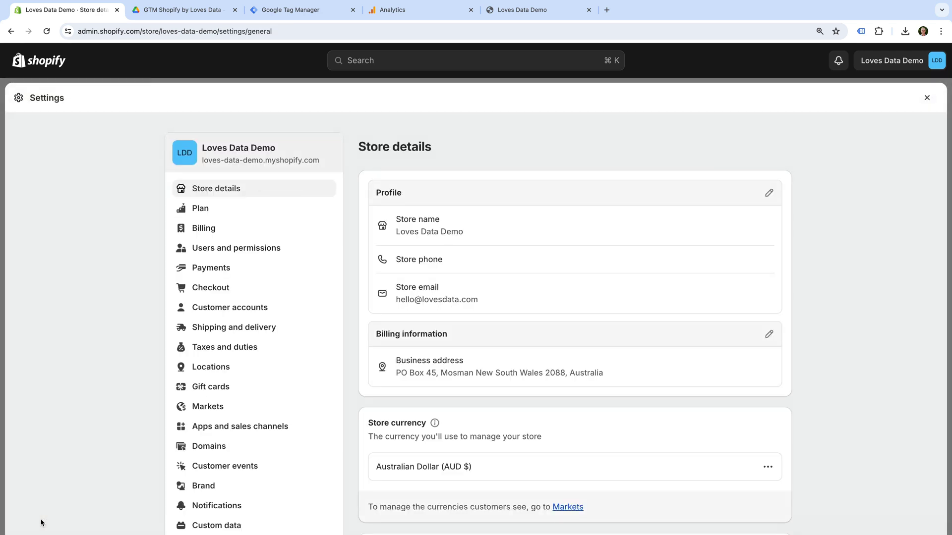
left_click(252, 473)
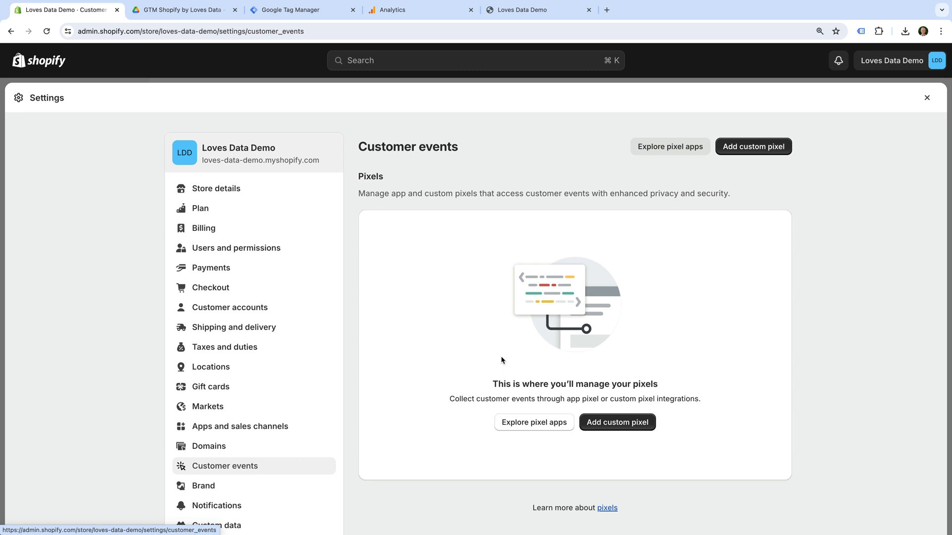
left_click(643, 428)
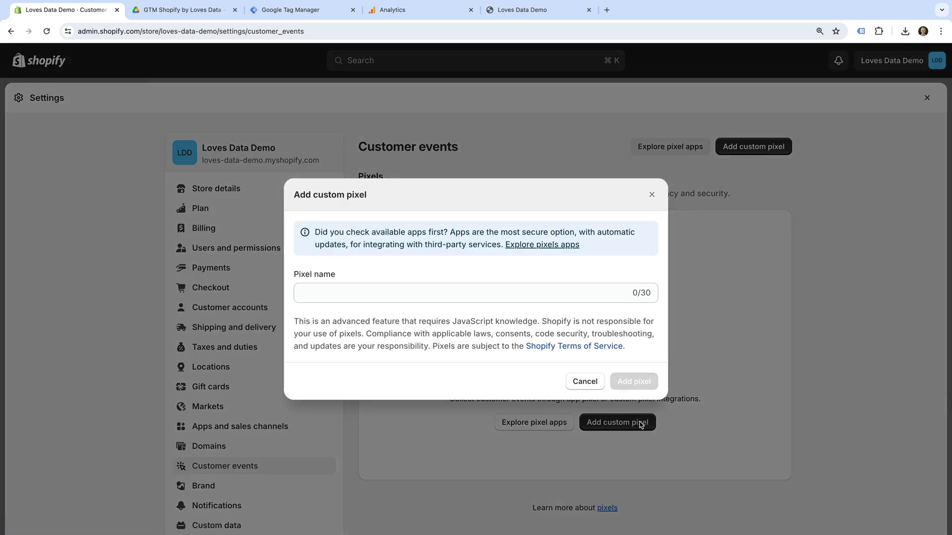
left_click(435, 296)
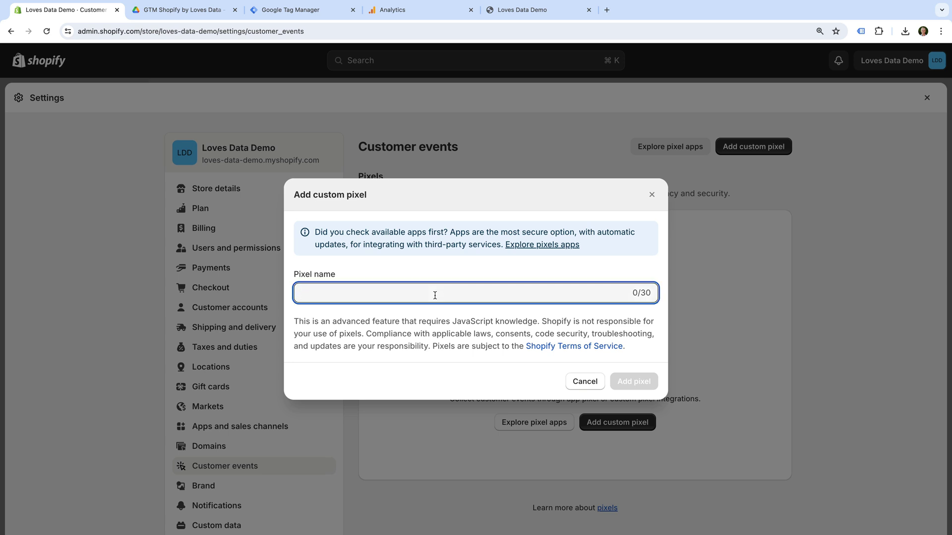
type("Google")
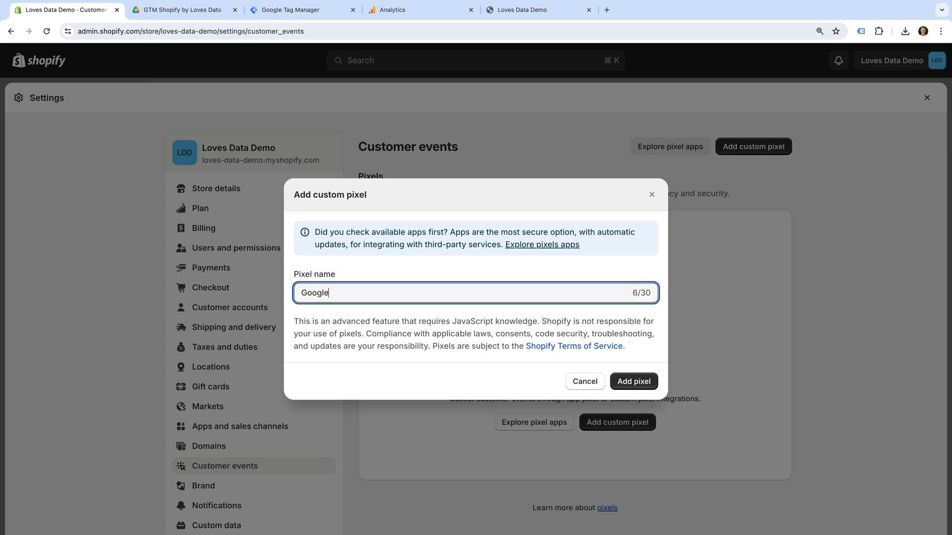
type(" Tag Manager")
left_click(622, 382)
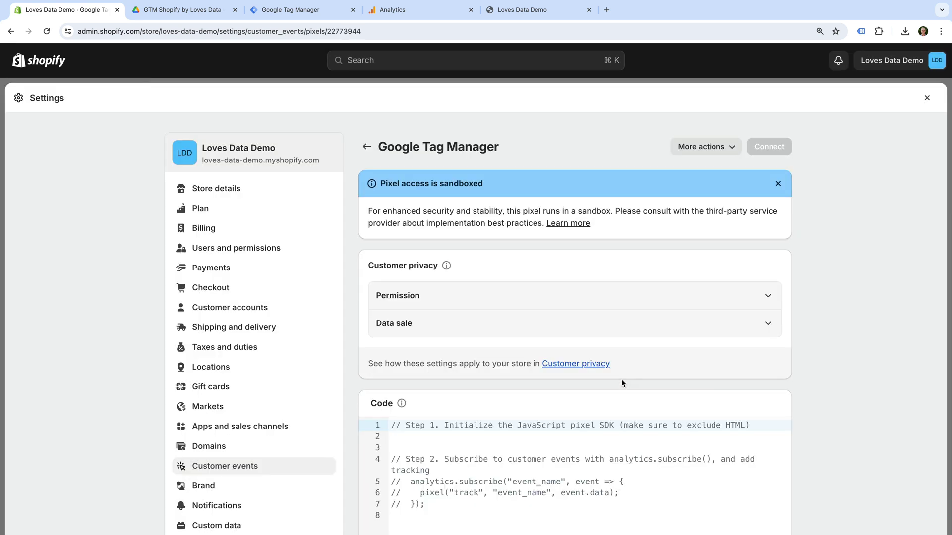
Set the pixel's customer privacy permission to Not required and its data sale option to Data collected does not qualify as data sale.
scroll(799, 342, "down", 1)
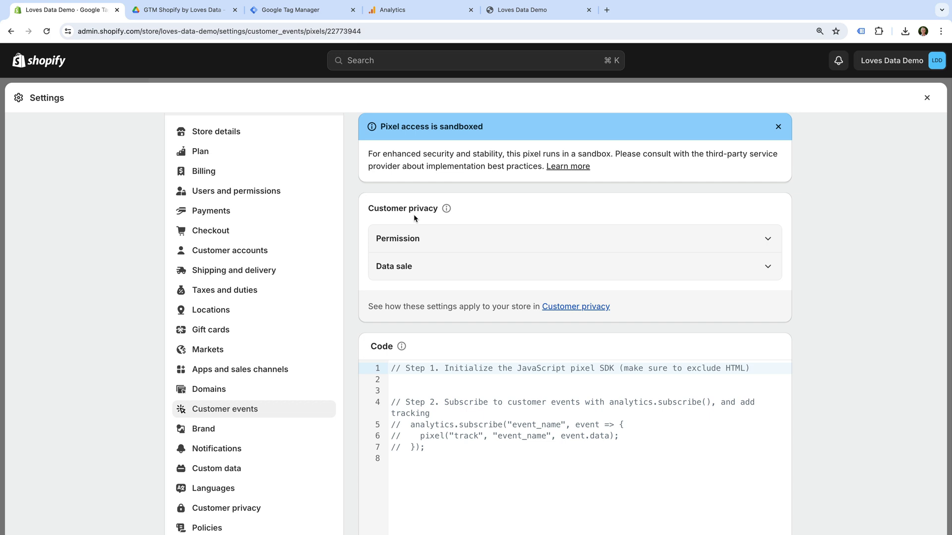
left_click(423, 241)
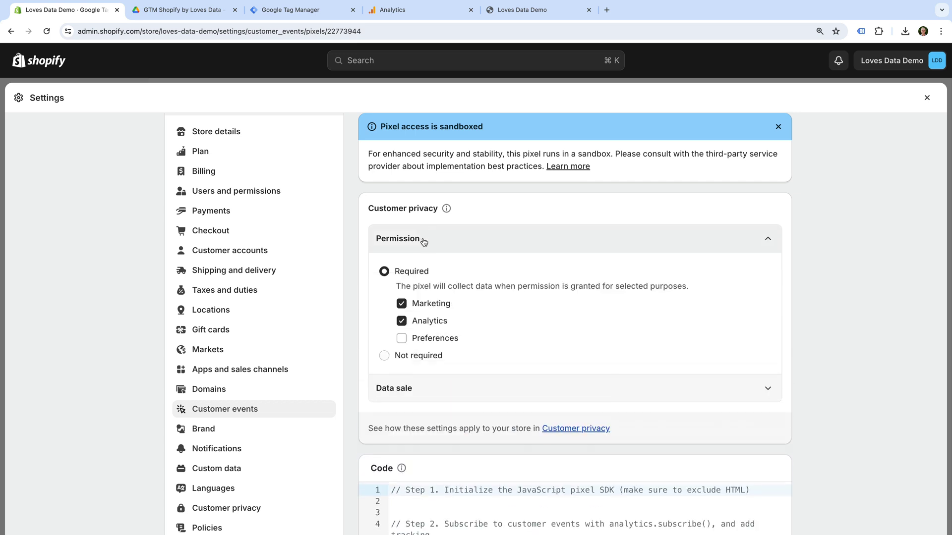
left_click(384, 356)
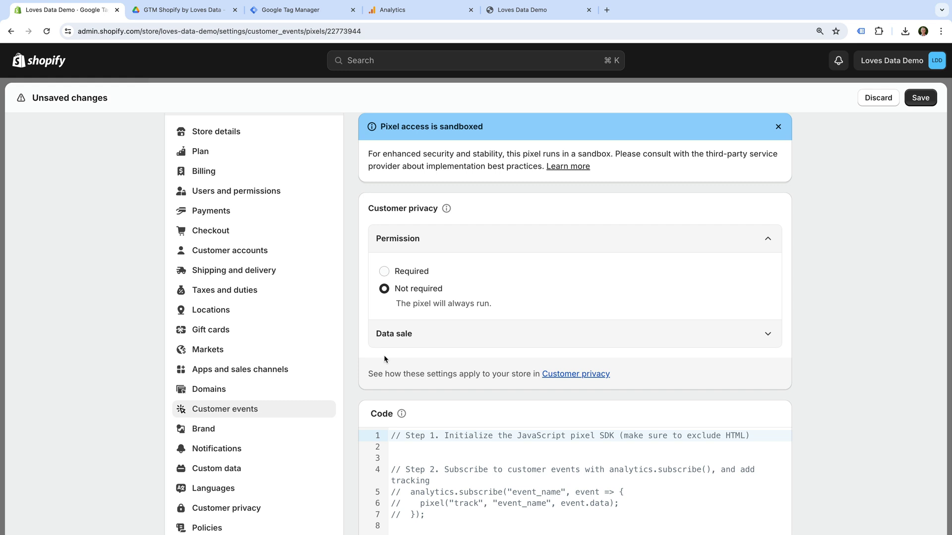
left_click(424, 333)
scroll(426, 336, "down", 3)
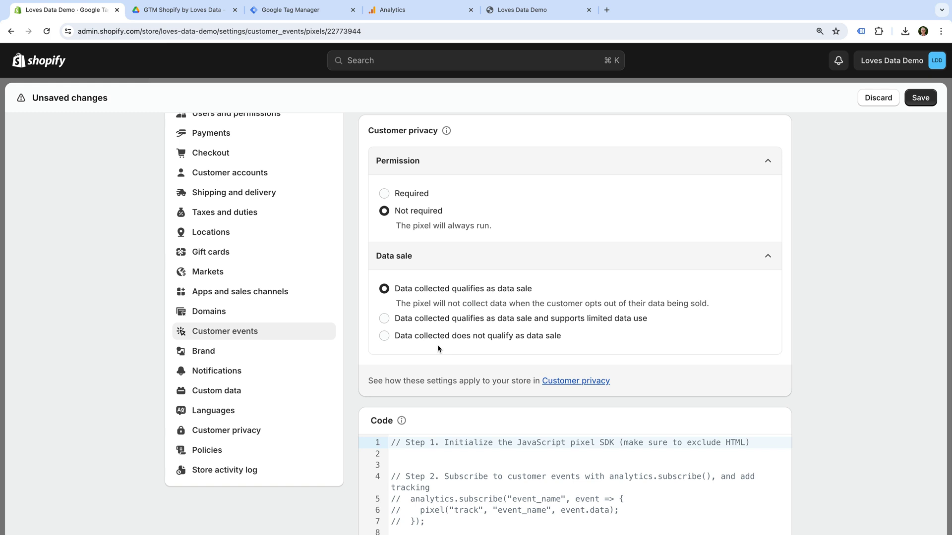
left_click(385, 337)
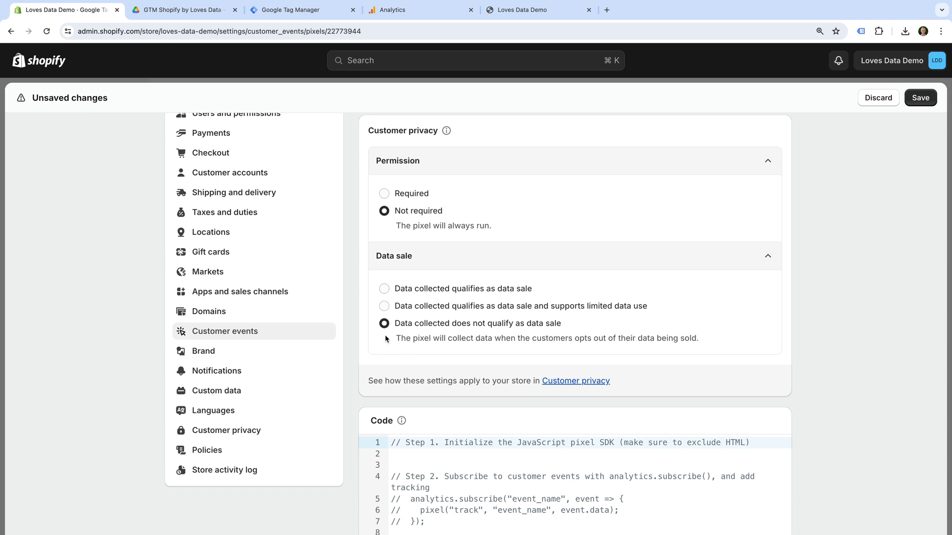
Select all the placeholder code in the pixel's code editor.
scroll(384, 335, "down", 5)
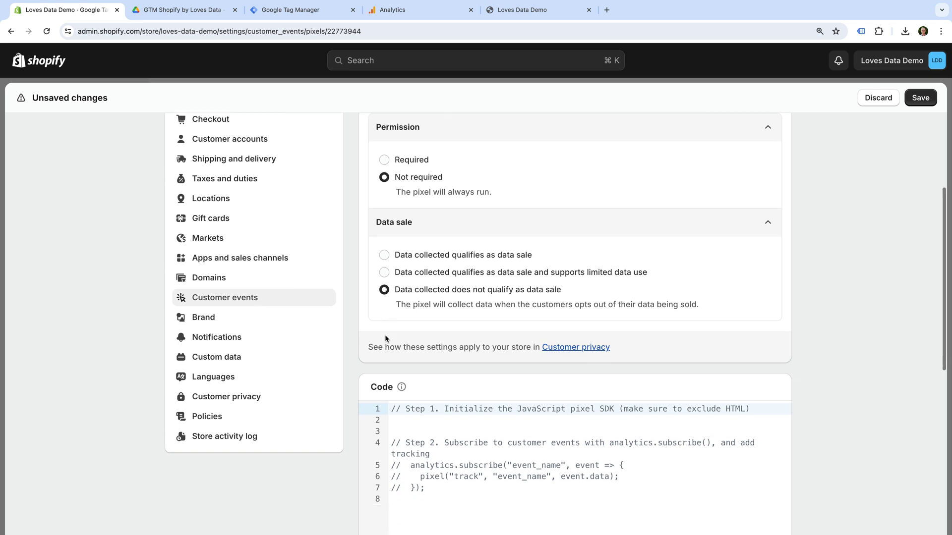
left_click_drag(432, 299, 376, 211)
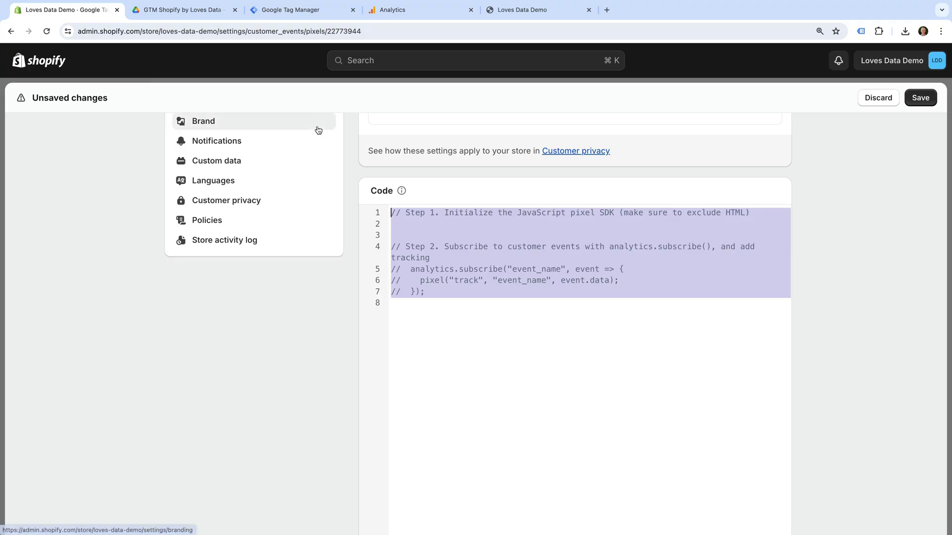
Switch to GTM for Shopify Custom Pixel.txt in Google Drive and examine its data layer setup, container snippet and purchase event code.
left_click(217, 12)
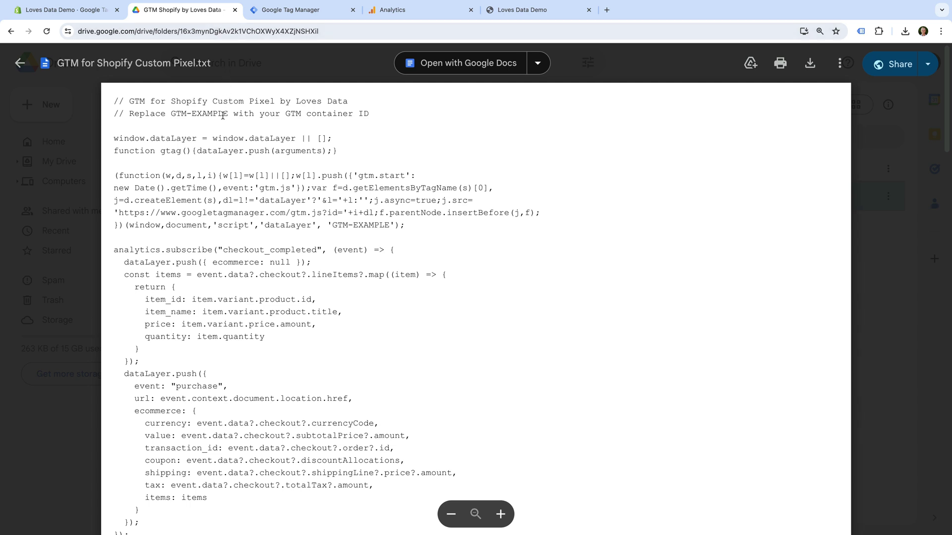
left_click_drag(114, 138, 349, 153)
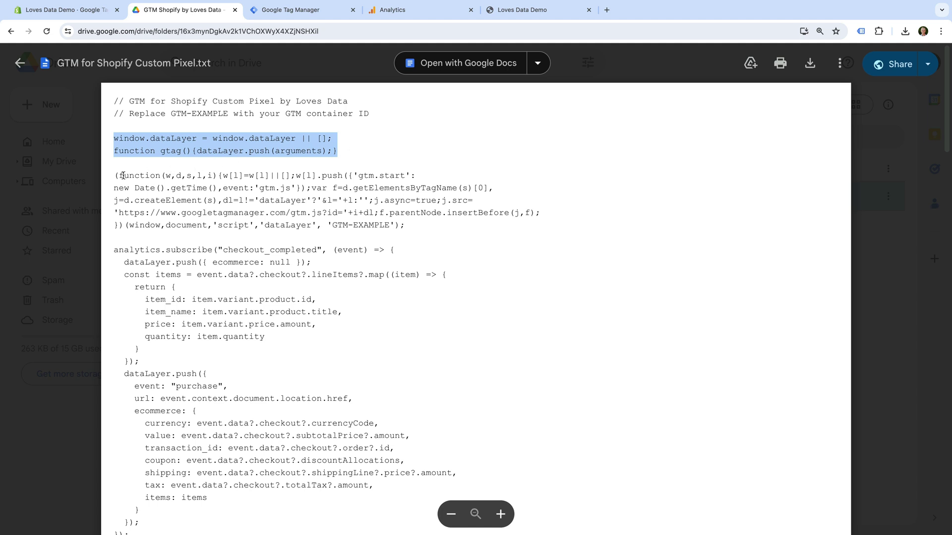
left_click_drag(115, 177, 415, 231)
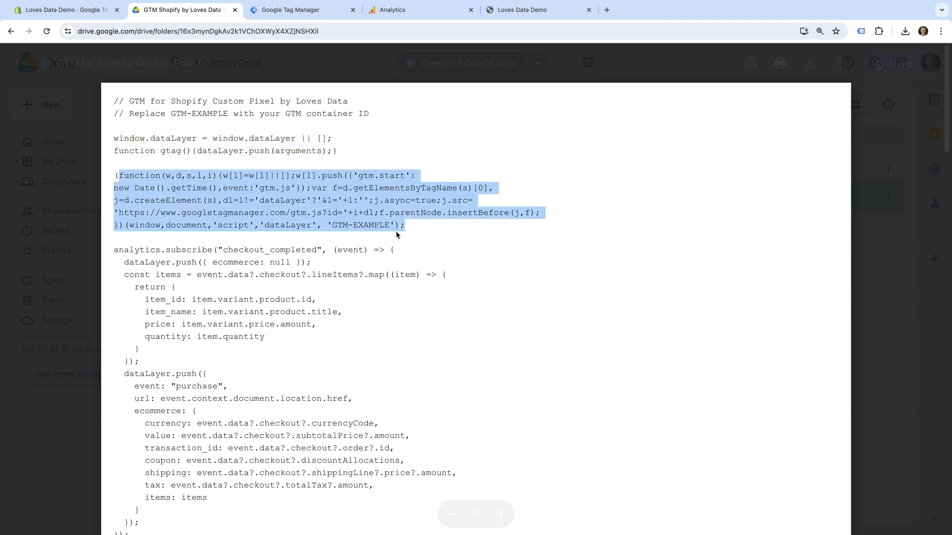
left_click(339, 239)
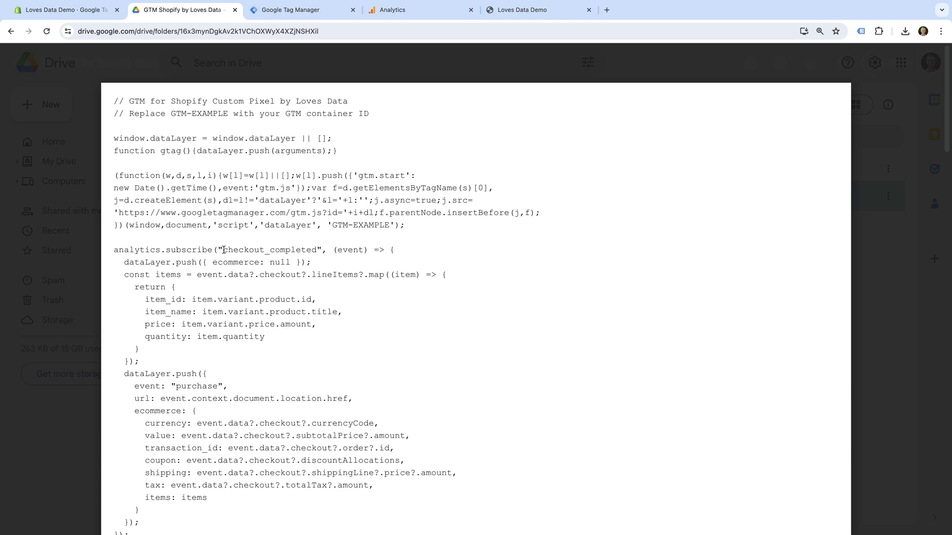
left_click_drag(223, 250, 315, 247)
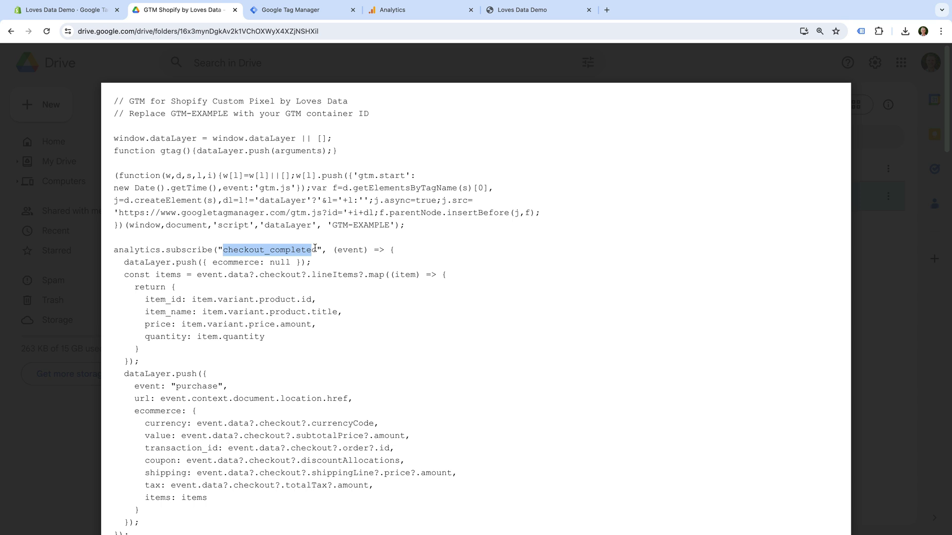
left_click(317, 249)
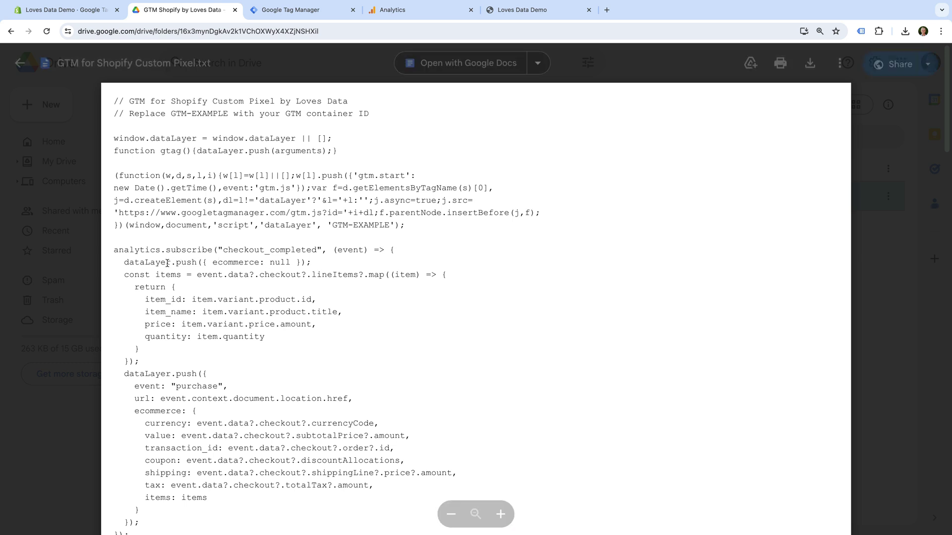
left_click_drag(125, 263, 263, 358)
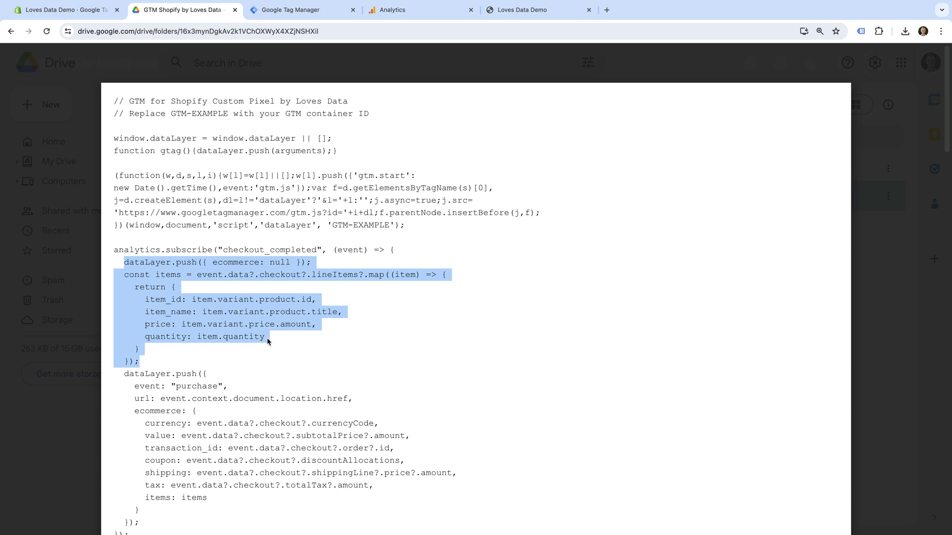
scroll(267, 338, "down", 3)
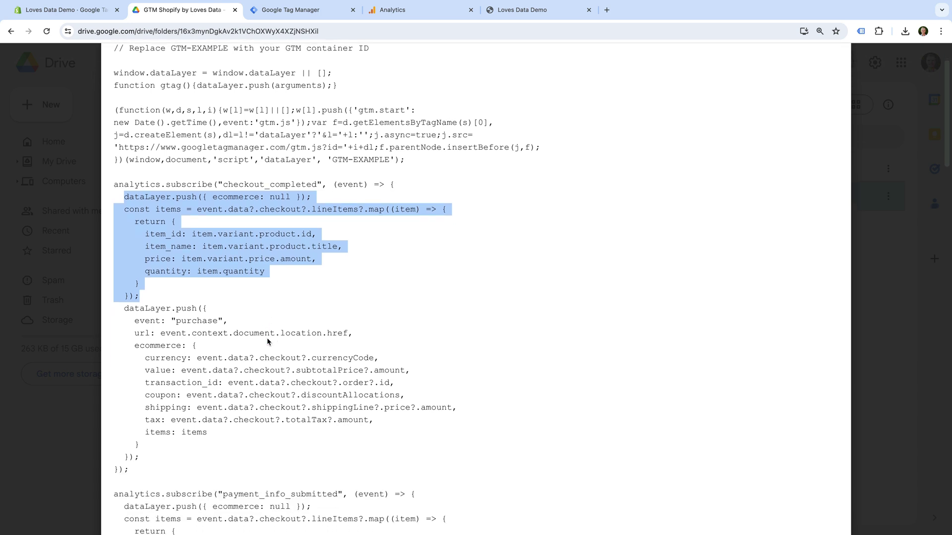
double_click(188, 319)
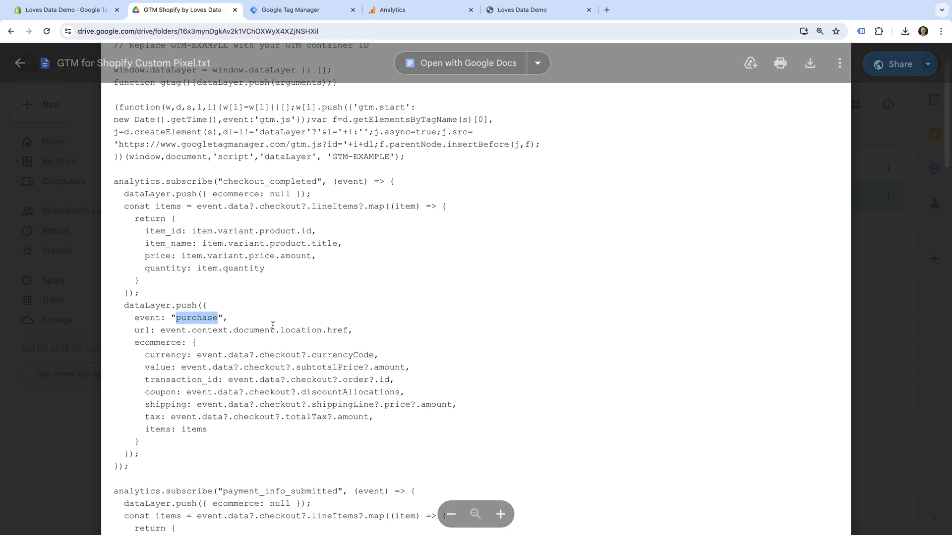
scroll(272, 326, "down", 1)
left_click_drag(146, 325, 242, 399)
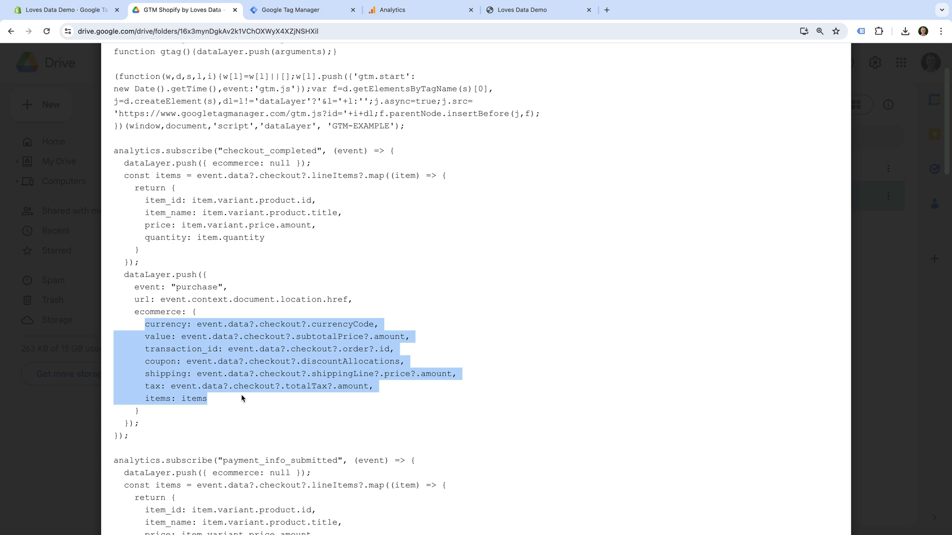
scroll(241, 395, "down", 4)
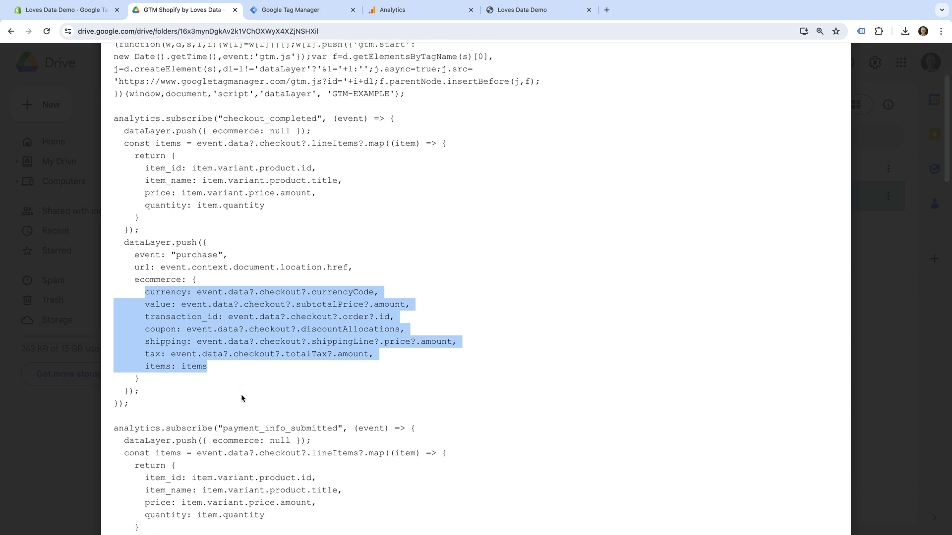
scroll(243, 395, "down", 2)
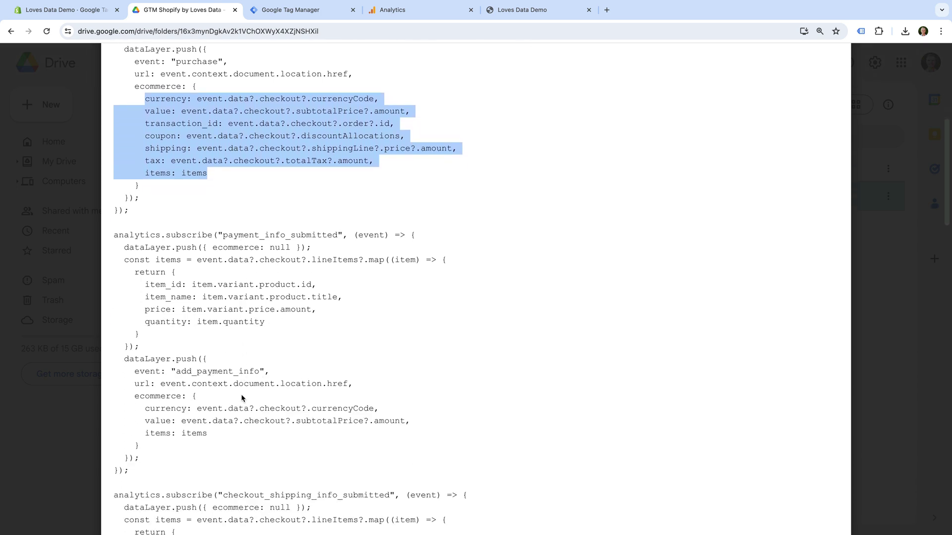
Examine the script's remaining events, from add_payment_info, add_shipping_info and begin_checkout through add_to_cart and view_item.
left_click_drag(223, 221, 339, 223)
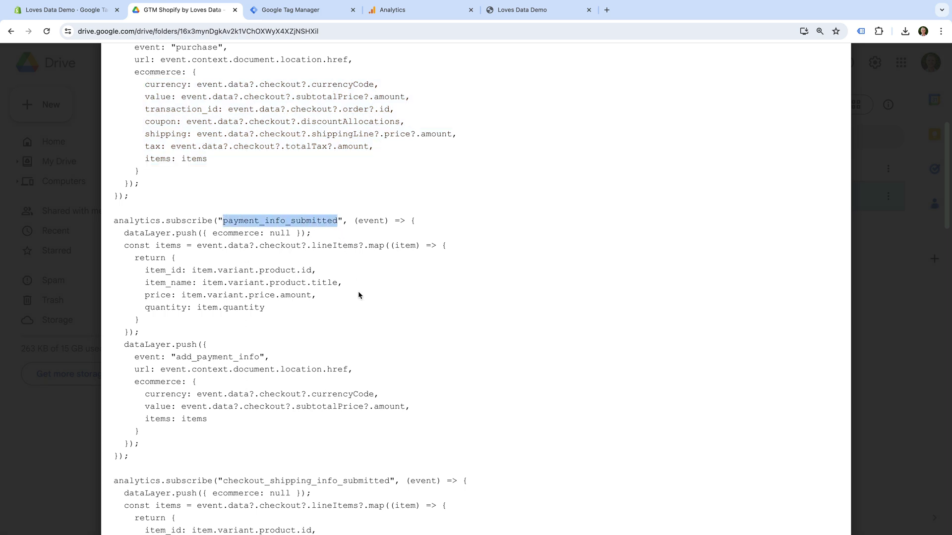
left_click_drag(176, 358, 259, 358)
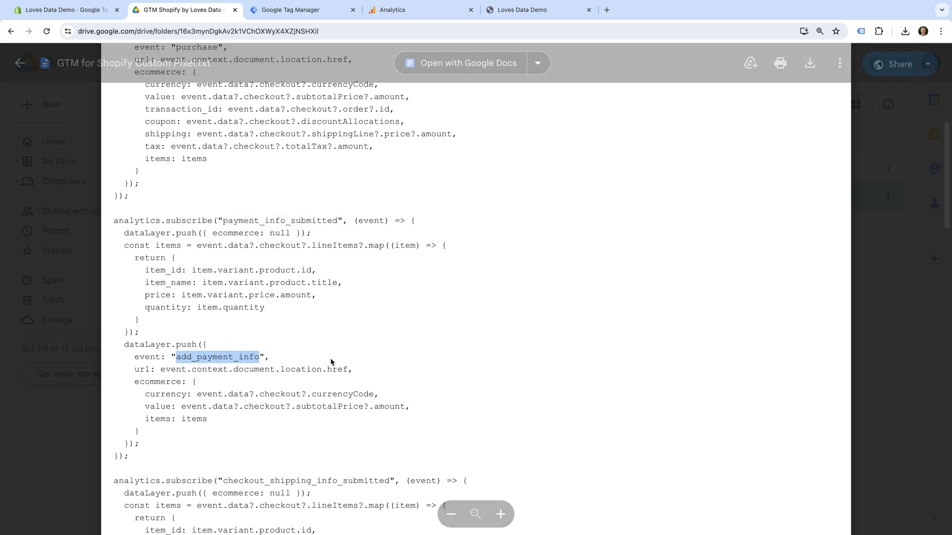
scroll(331, 360, "down", 5)
scroll(330, 358, "down", 3)
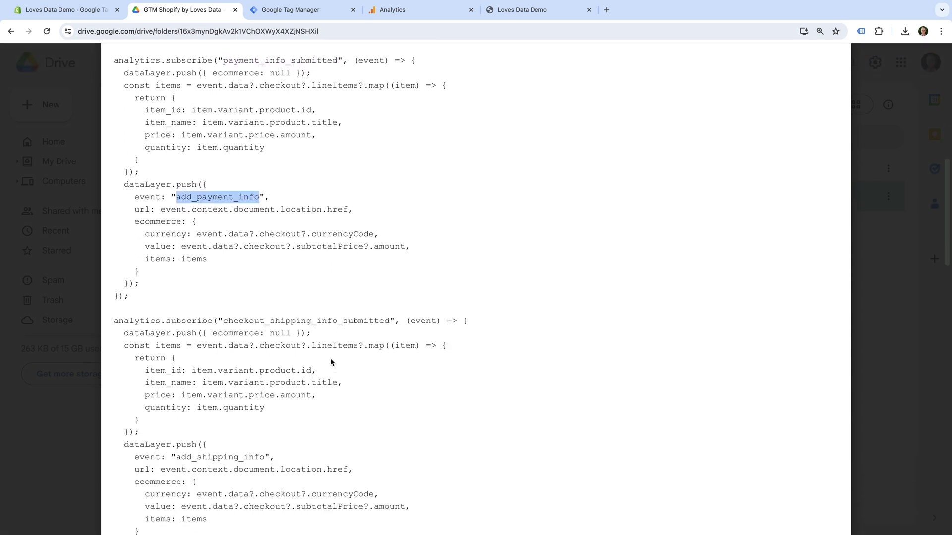
scroll(330, 358, "down", 3)
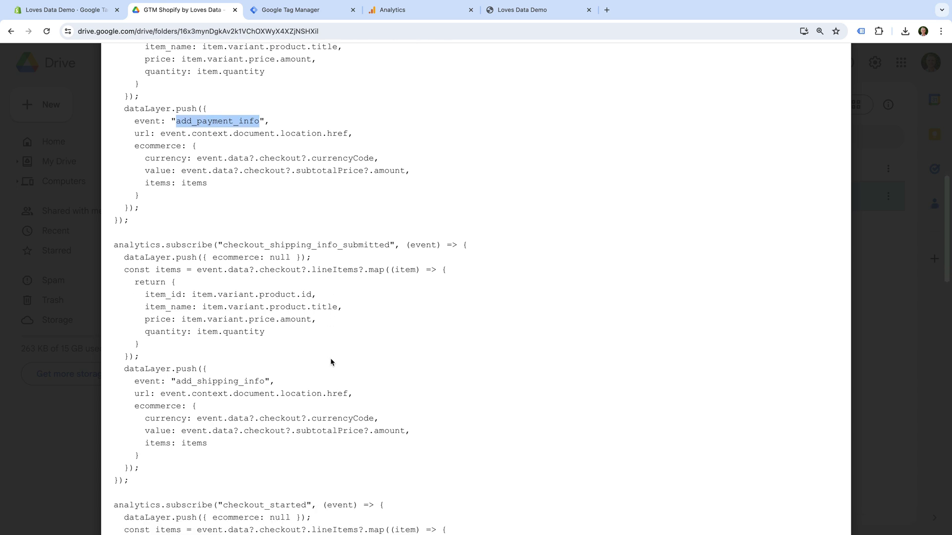
left_click_drag(177, 326, 264, 326)
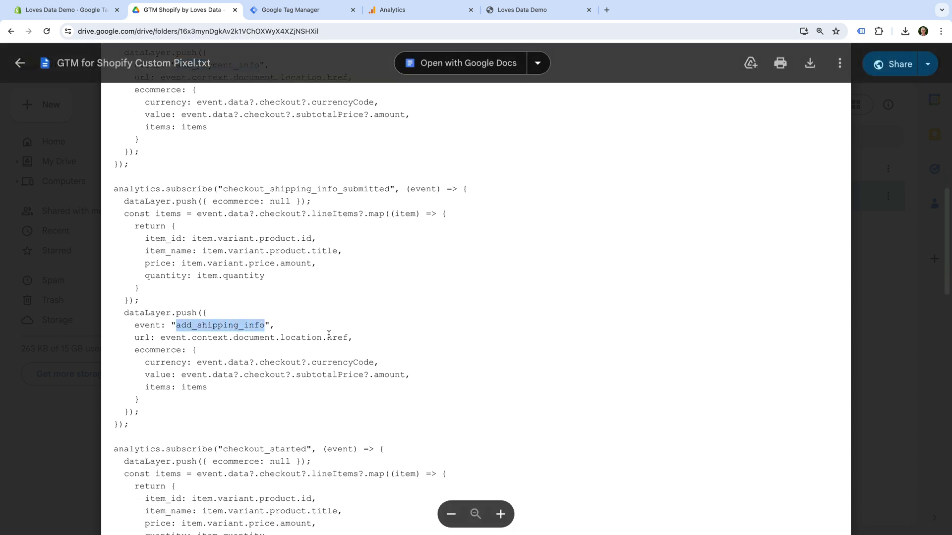
scroll(329, 335, "down", 8)
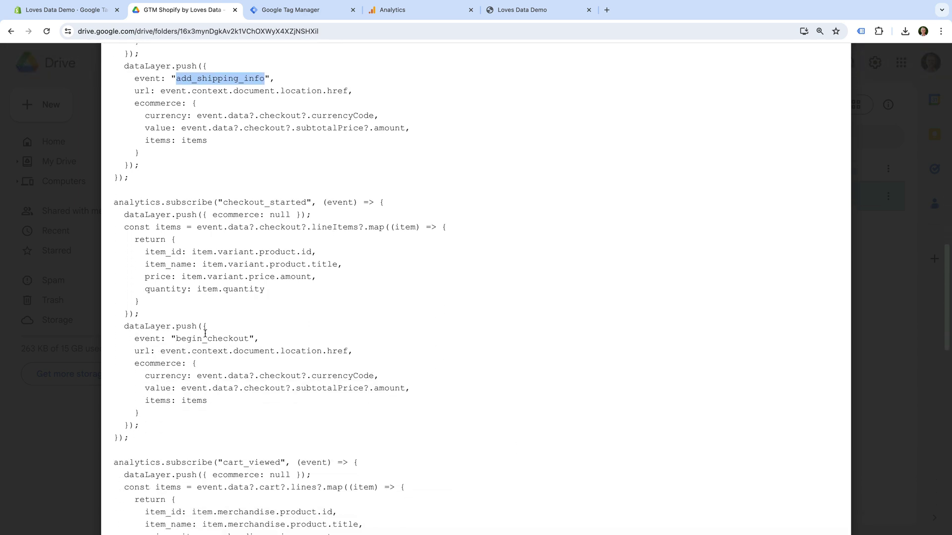
left_click_drag(176, 339, 252, 338)
scroll(308, 348, "down", 2)
scroll(308, 349, "down", 5)
left_click_drag(176, 311, 234, 296)
scroll(280, 341, "down", 4)
scroll(305, 328, "down", 4)
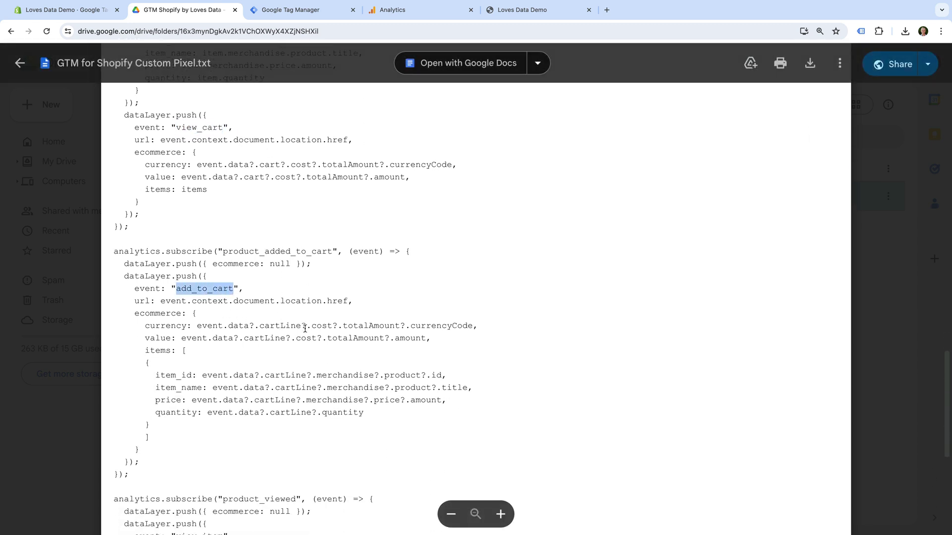
left_click_drag(176, 359, 224, 359)
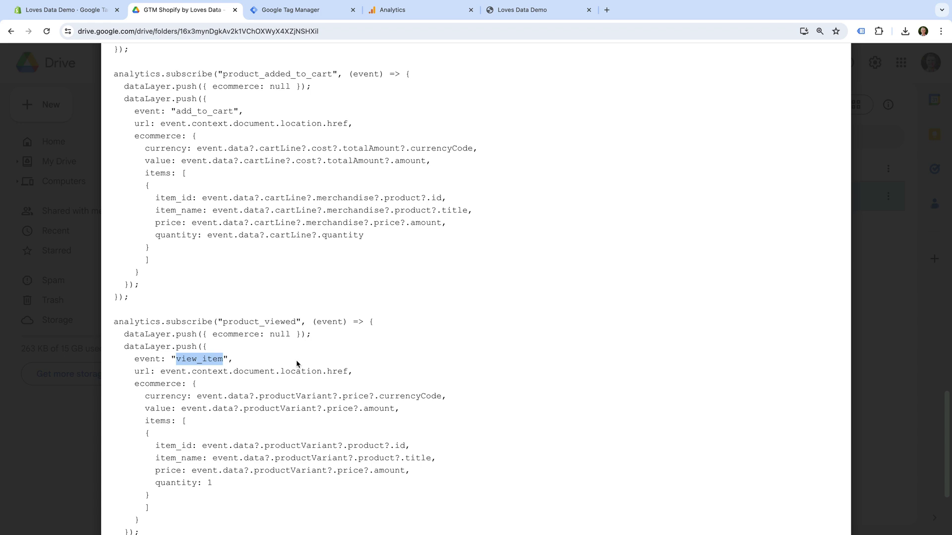
Copy the whole GTM for Shopify Custom Pixel script and replace the placeholder code in the Shopify pixel's code editor with it.
key("super+a")
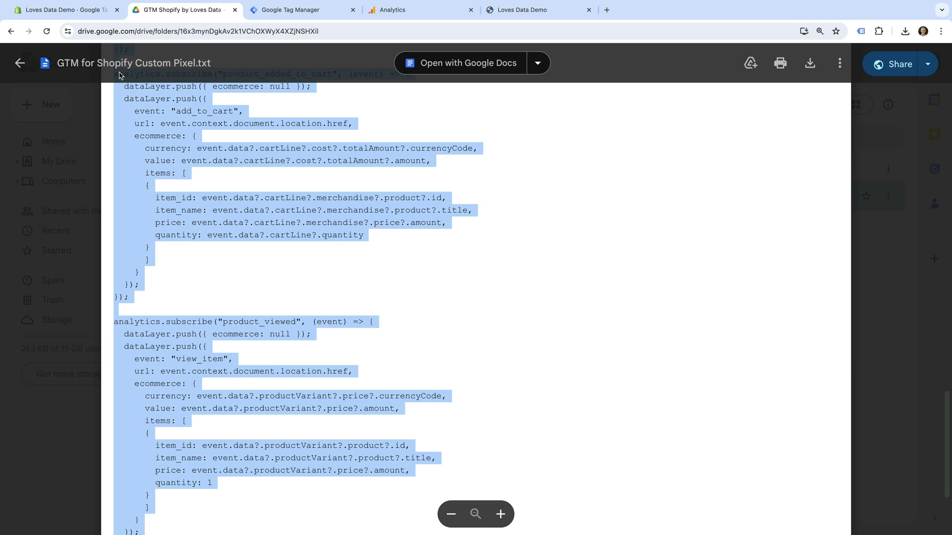
left_click(92, 18)
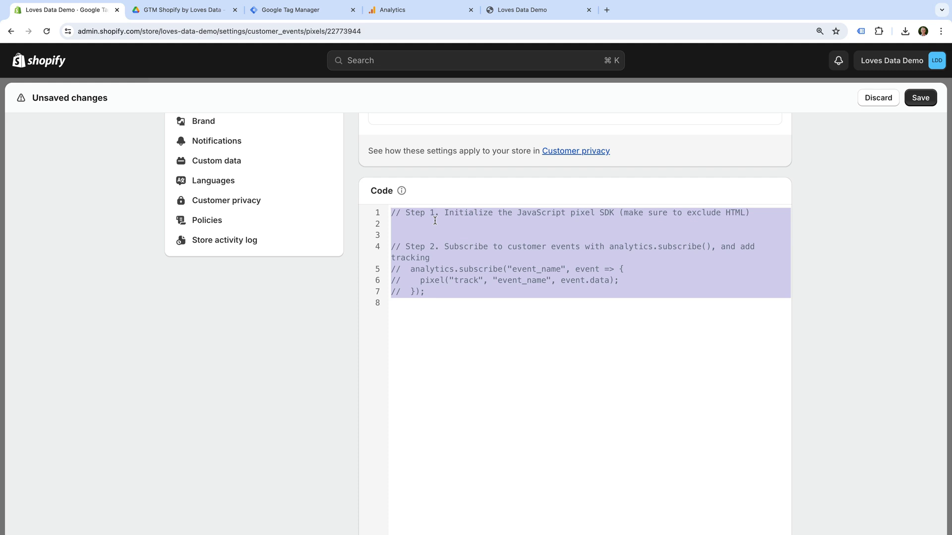
key("BackSpace")
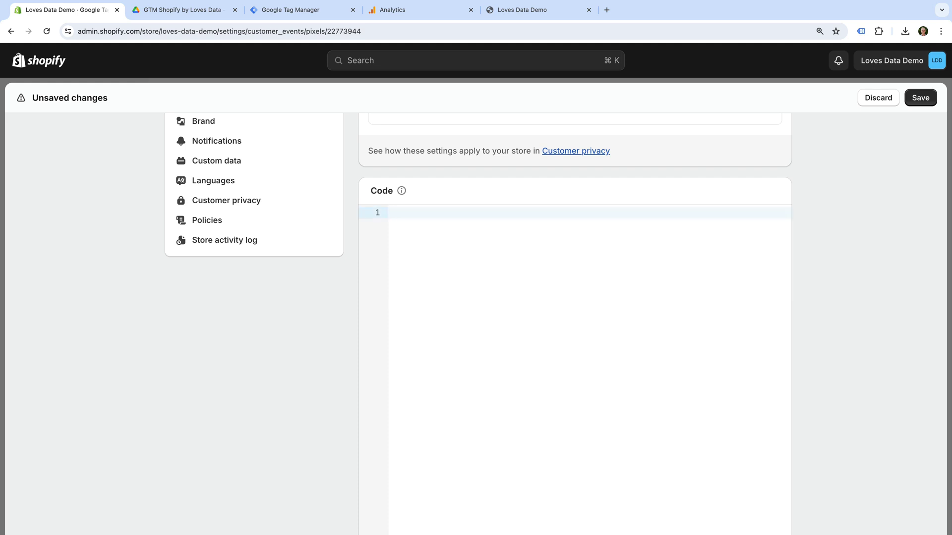
key("super+v")
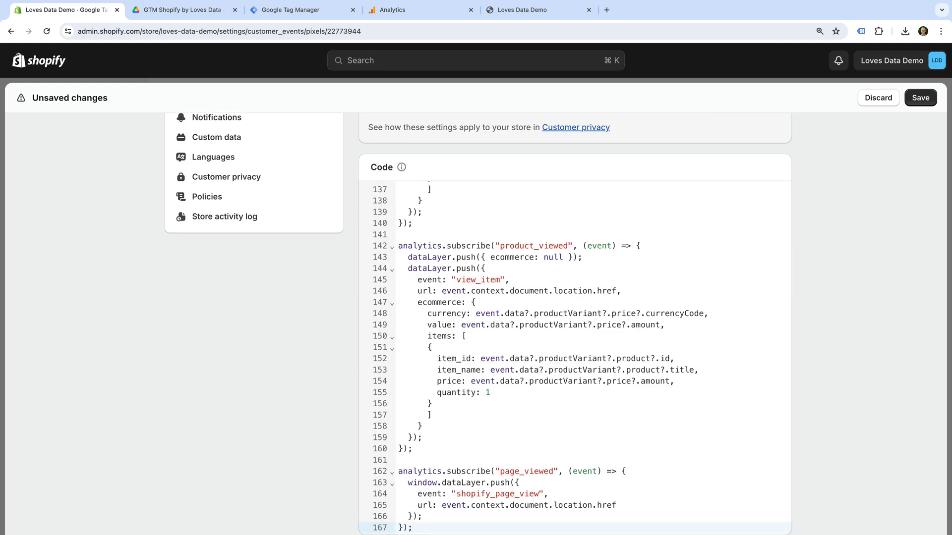
Replace GTM-EXAMPLE in line 11 of the pixel code with the container ID GTM-PDTNX3N6 copied from Google Tag Manager.
scroll(625, 231, "up", 20)
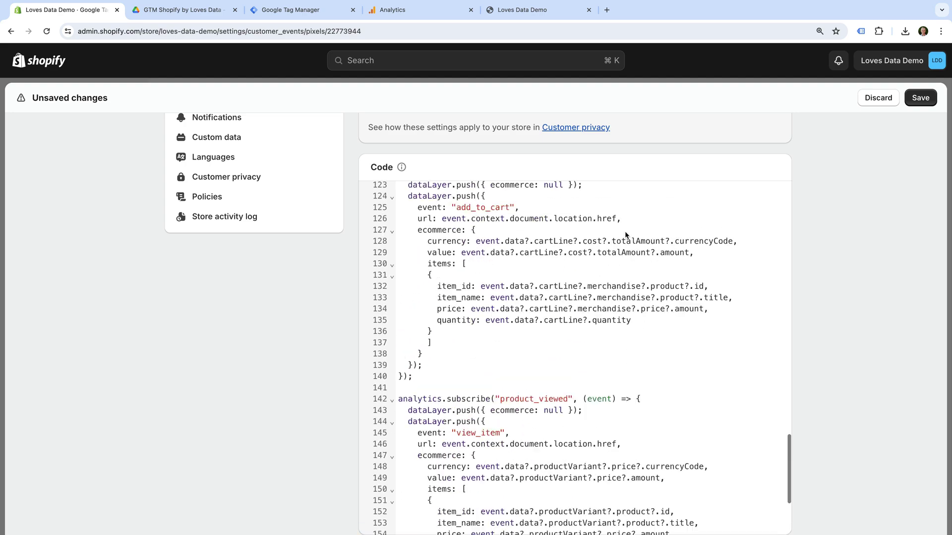
scroll(625, 233, "up", 6)
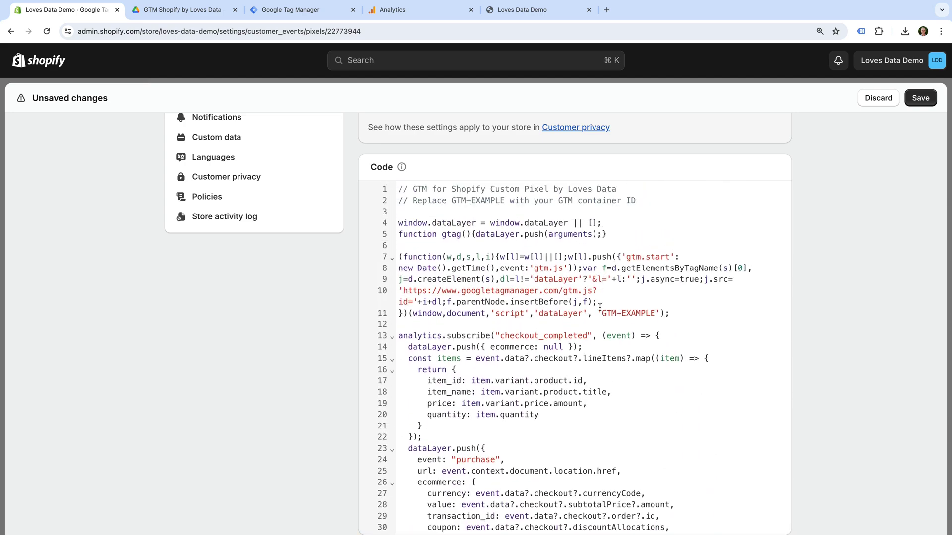
left_click_drag(602, 314, 656, 313)
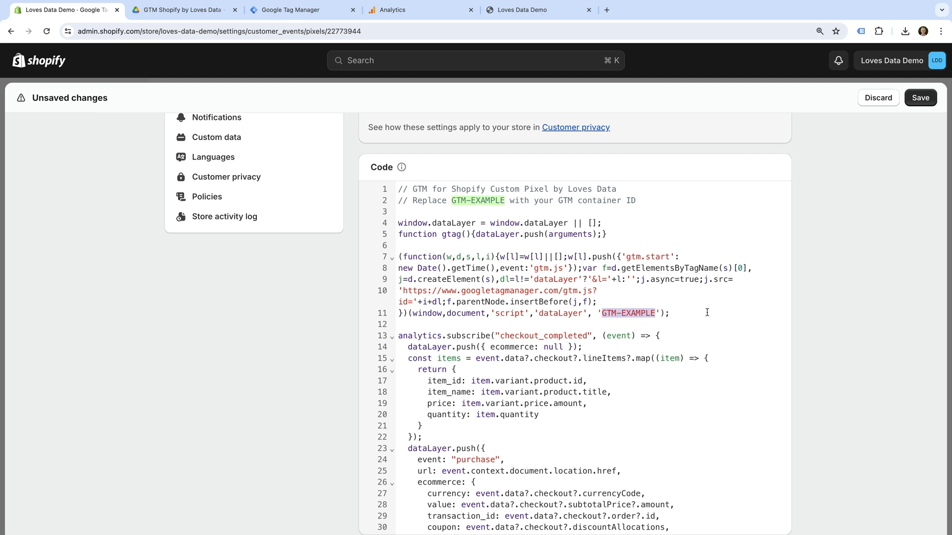
left_click(320, 11)
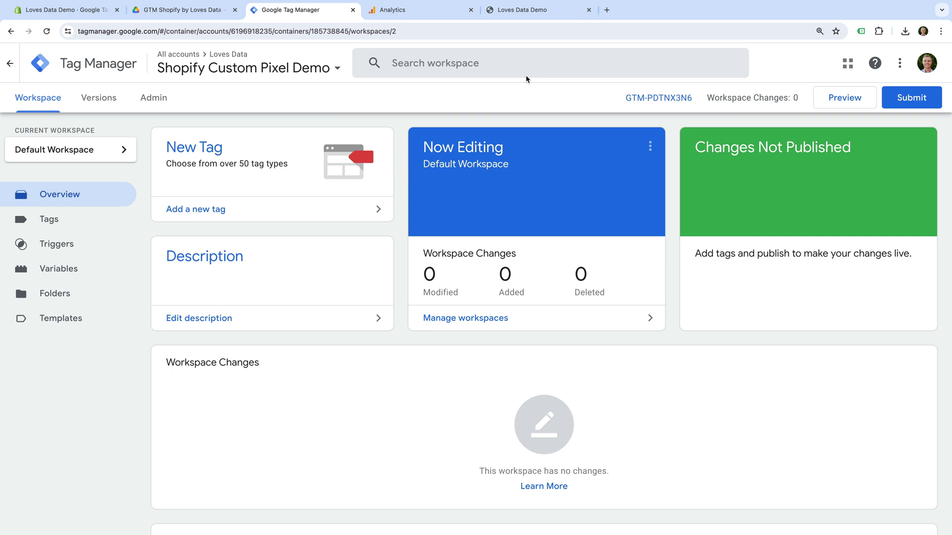
left_click_drag(695, 99, 628, 93)
key("super+c")
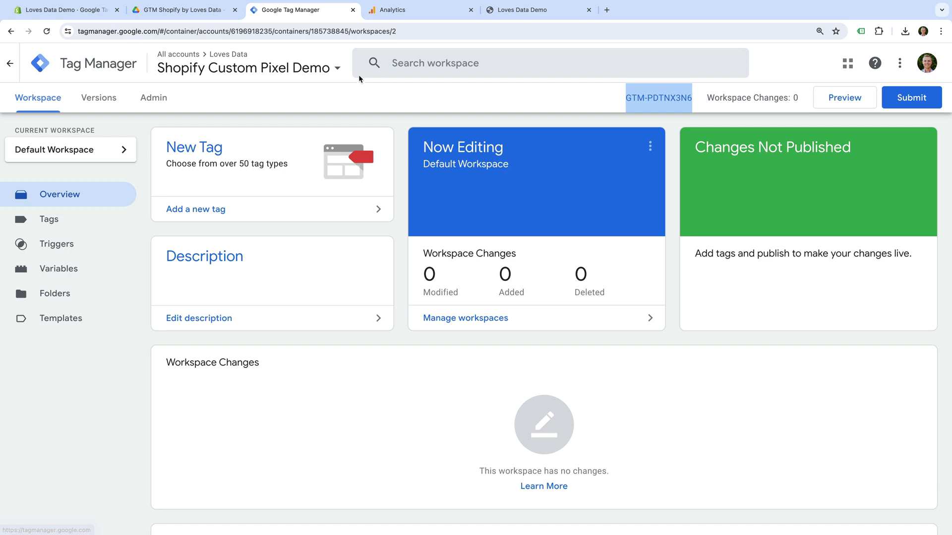
left_click(104, 13)
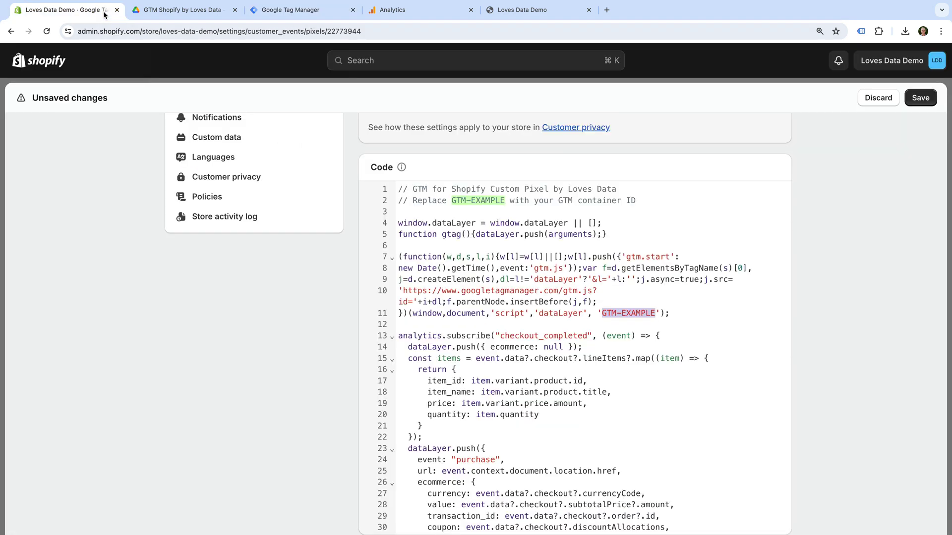
left_click_drag(603, 318, 654, 313)
key("super+v")
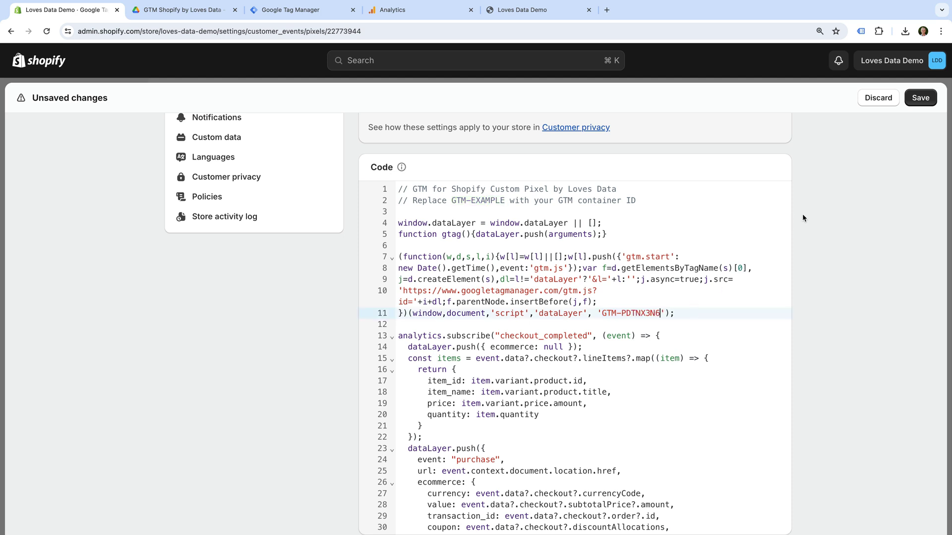
Save the Google Tag Manager custom pixel and connect it to the Loves Data Demo store.
left_click(921, 98)
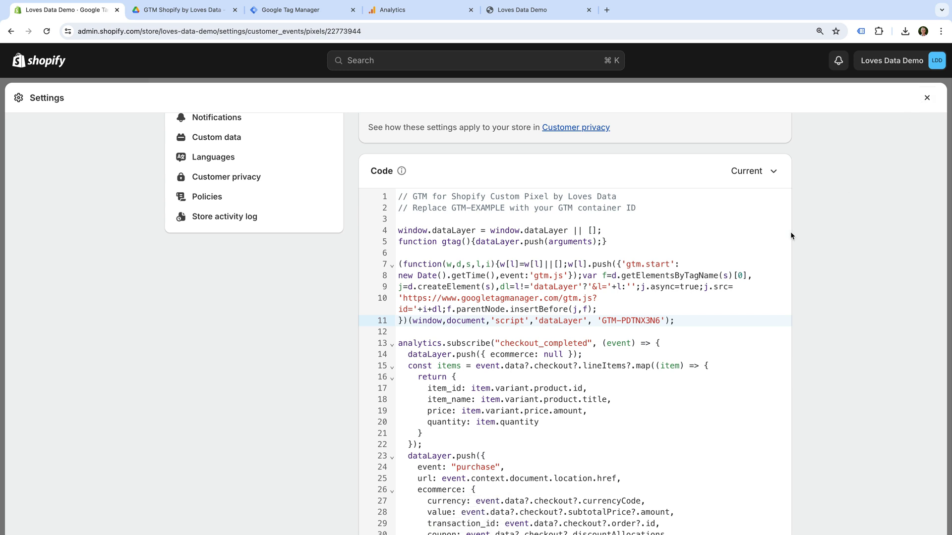
scroll(816, 256, "down", 3)
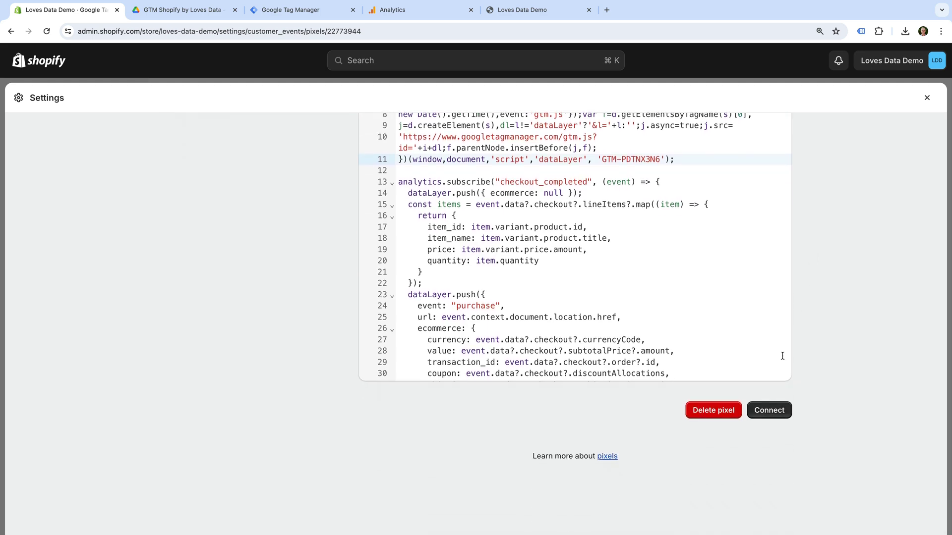
left_click(768, 415)
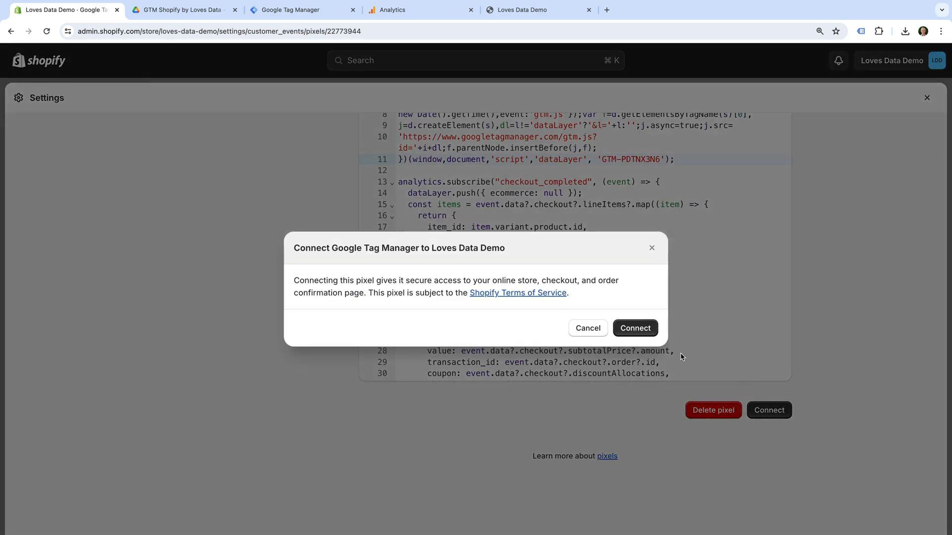
left_click(641, 329)
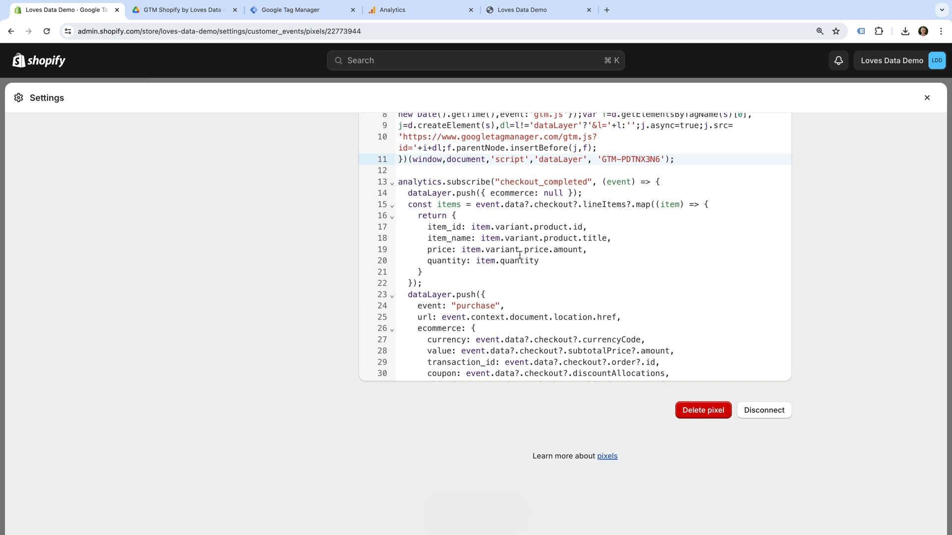
Switch to Google Tag Manager and choose GTM-GA4-Ecommerce.json from the Desktop as the file for a container import.
left_click(324, 17)
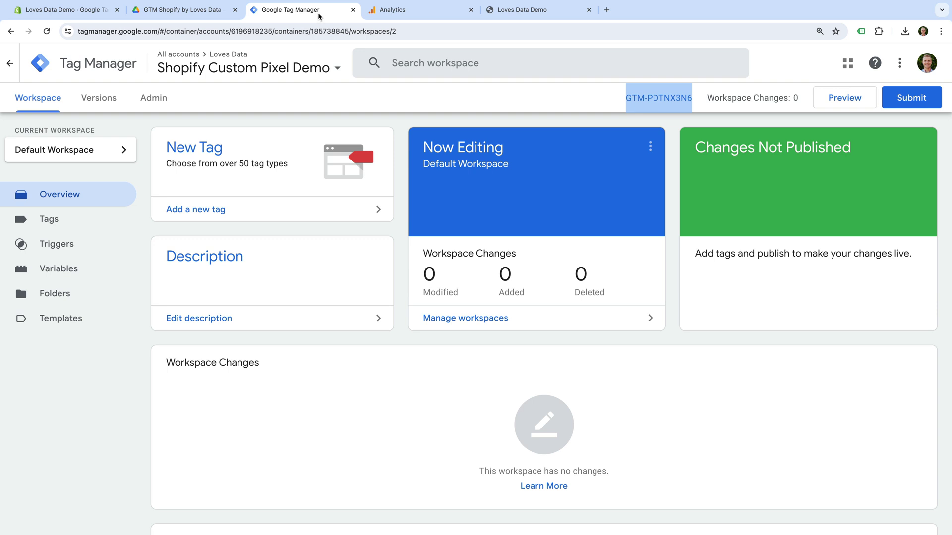
left_click(161, 103)
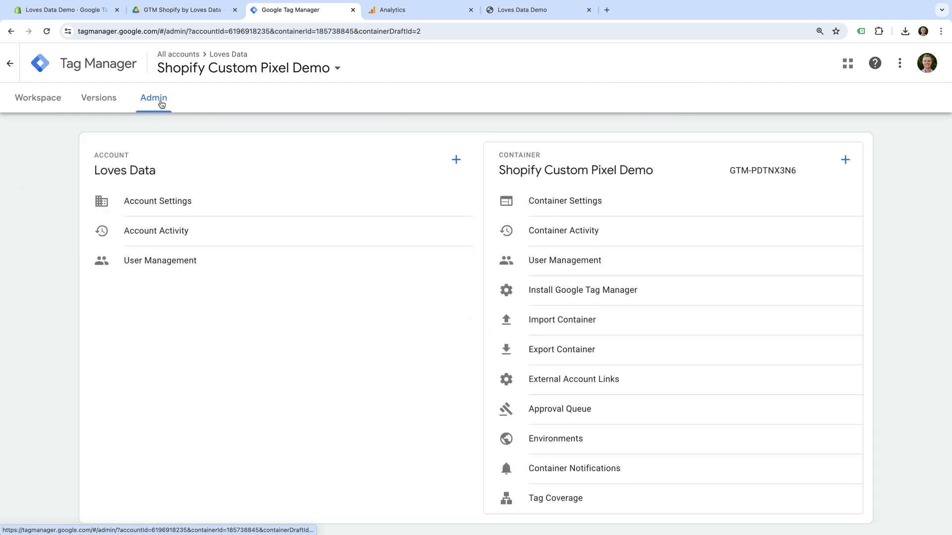
left_click(577, 317)
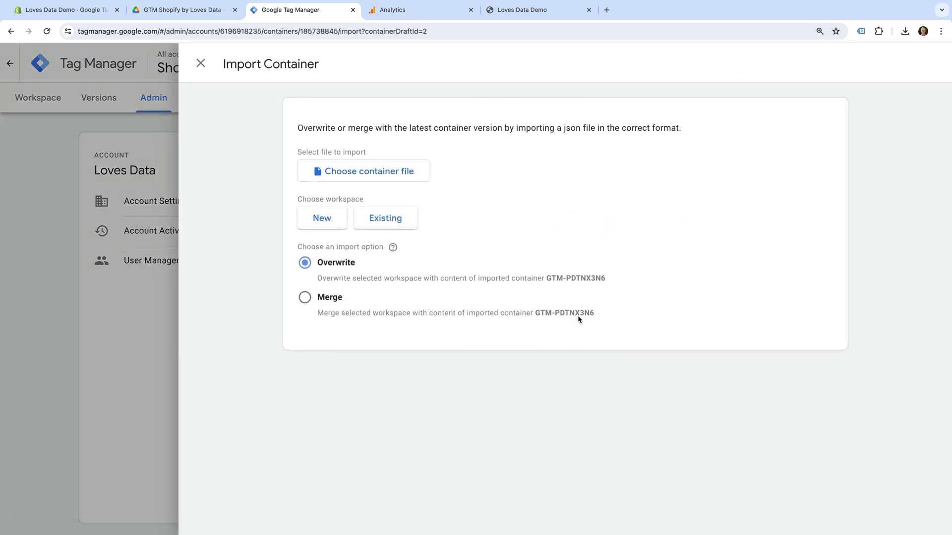
left_click(404, 178)
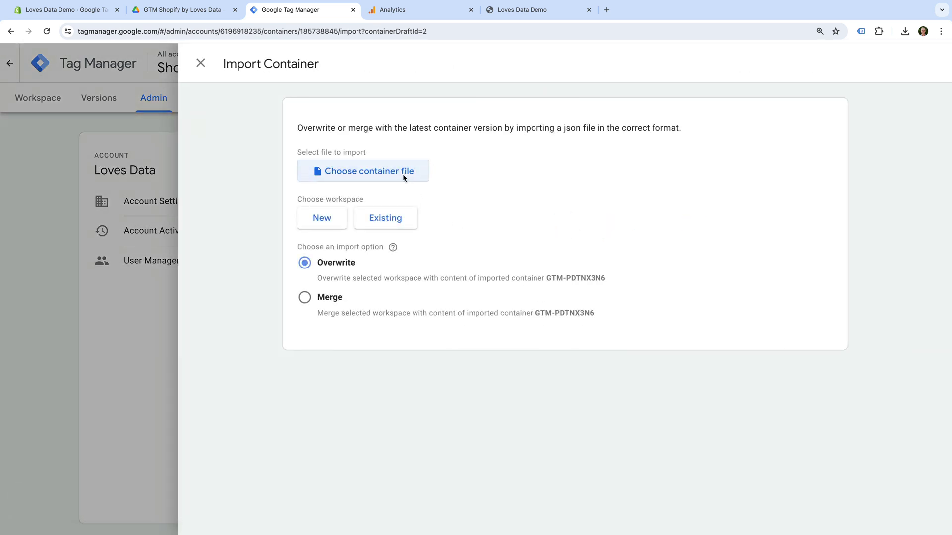
left_click(409, 213)
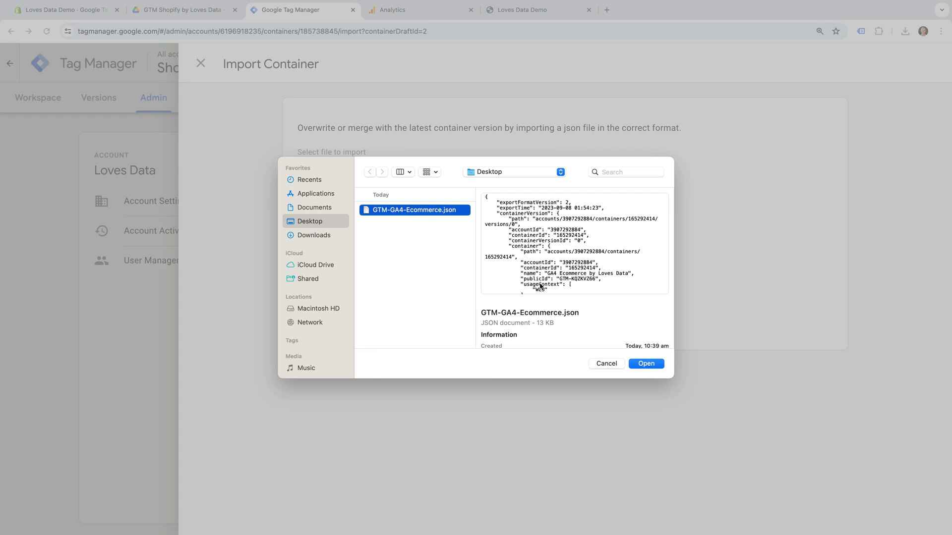
left_click(658, 366)
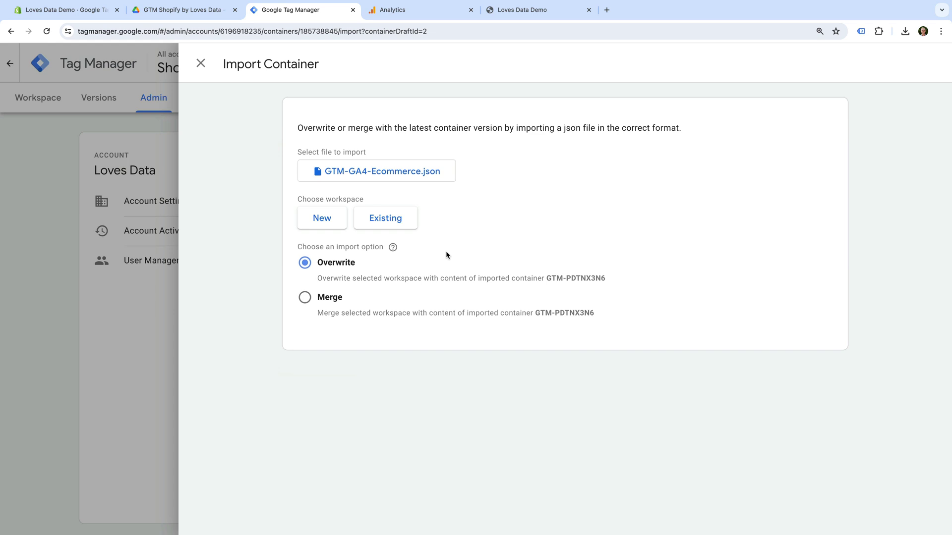
Import the container file into the existing Default Workspace, using Merge with conflicting tags, triggers and variables overwritten.
left_click(403, 216)
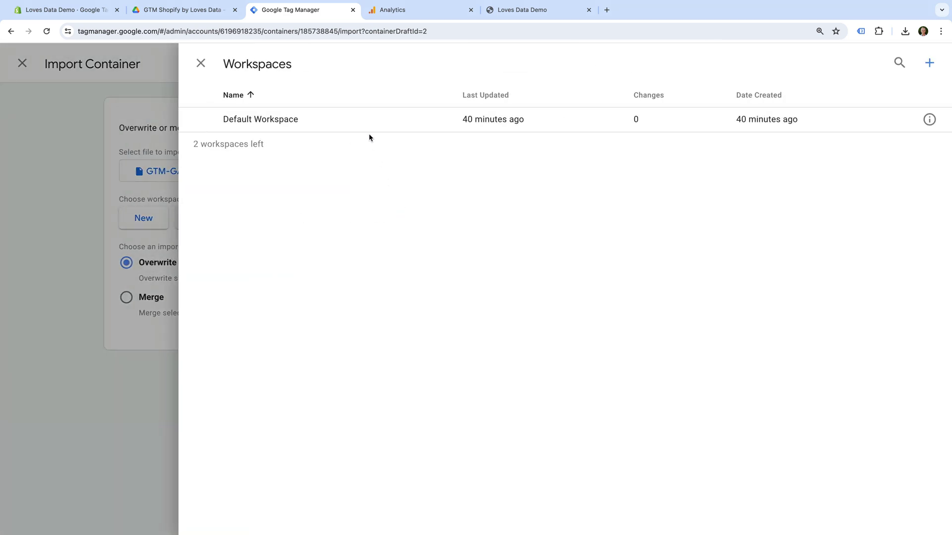
left_click(341, 127)
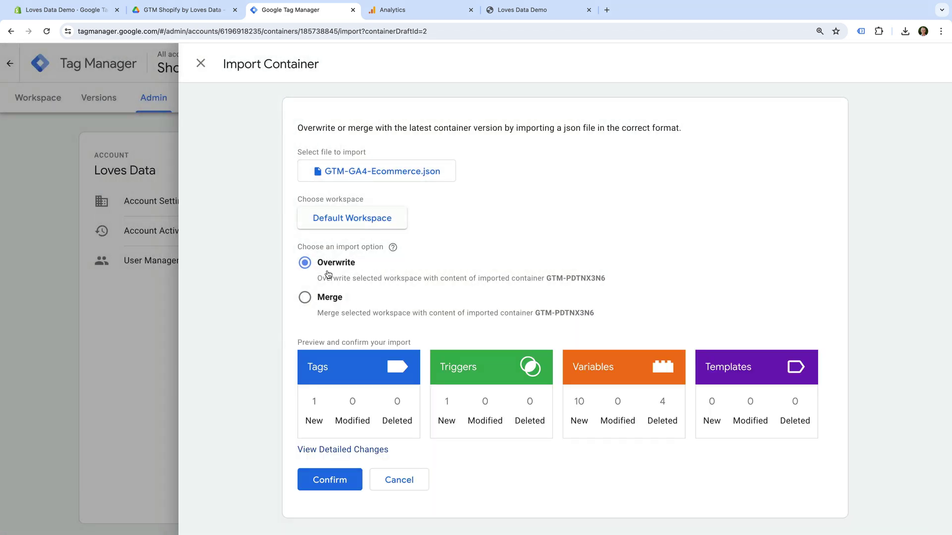
left_click(309, 304)
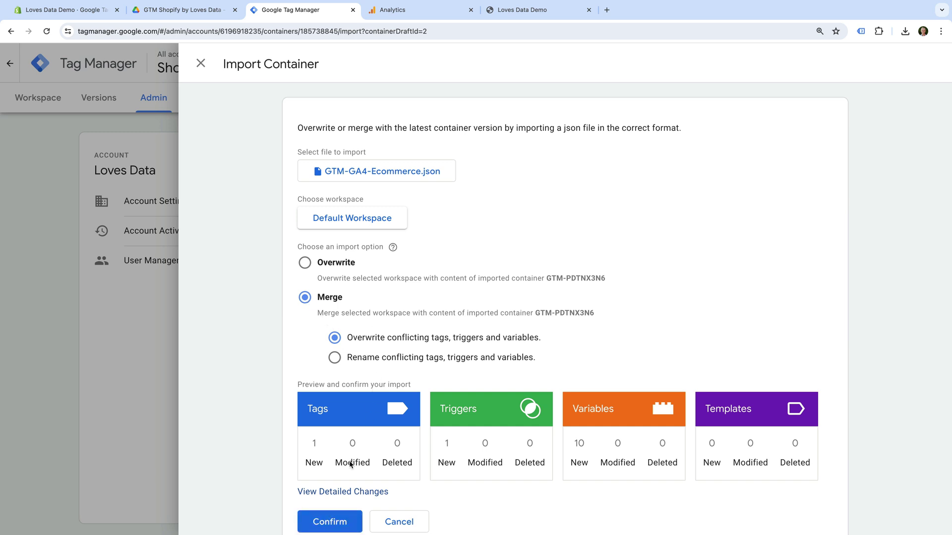
left_click(340, 522)
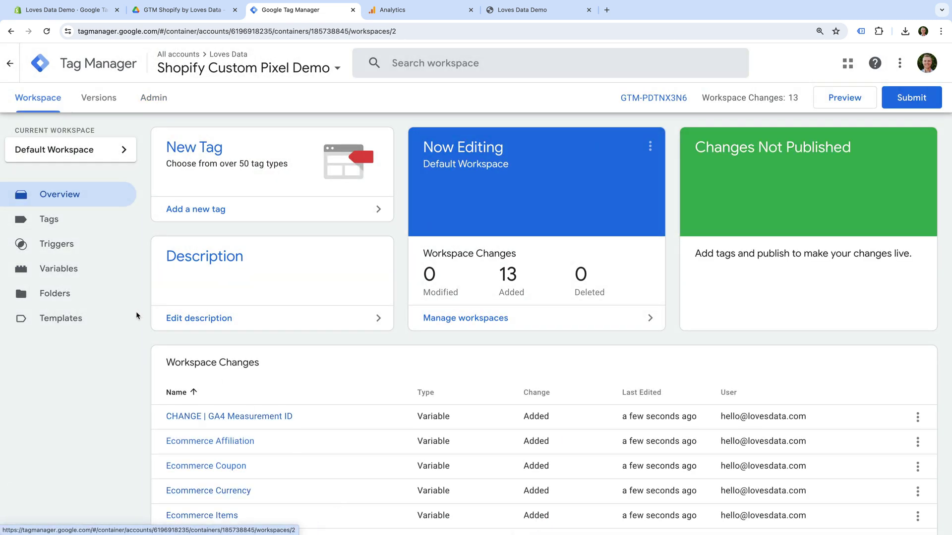
Open the CHANGE | GA4 Measurement ID variable and shorten its name to GA4 Measurement ID.
left_click(60, 270)
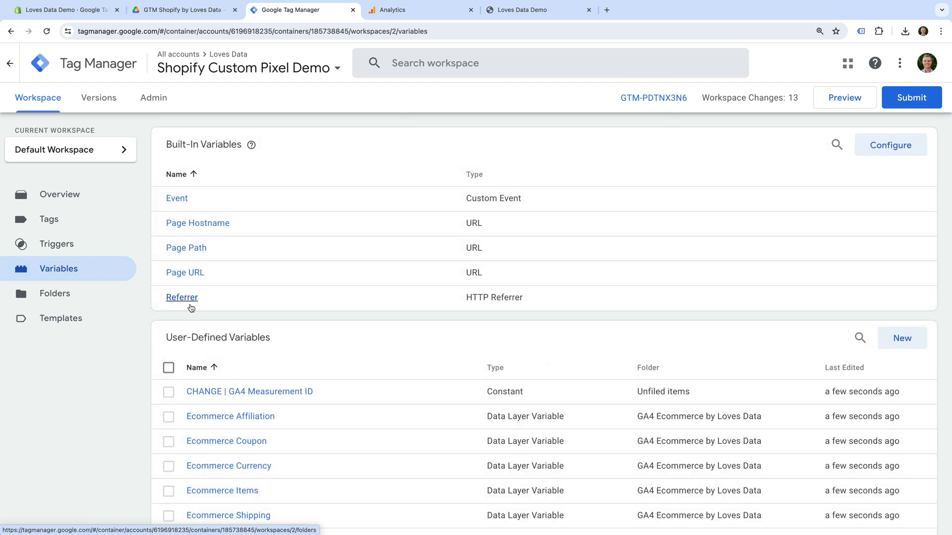
scroll(394, 365, "down", 1)
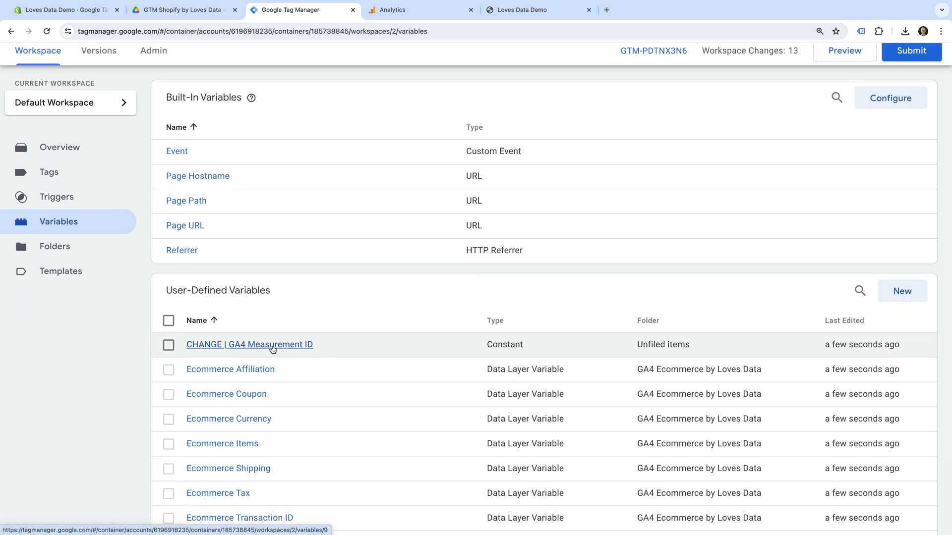
left_click(272, 347)
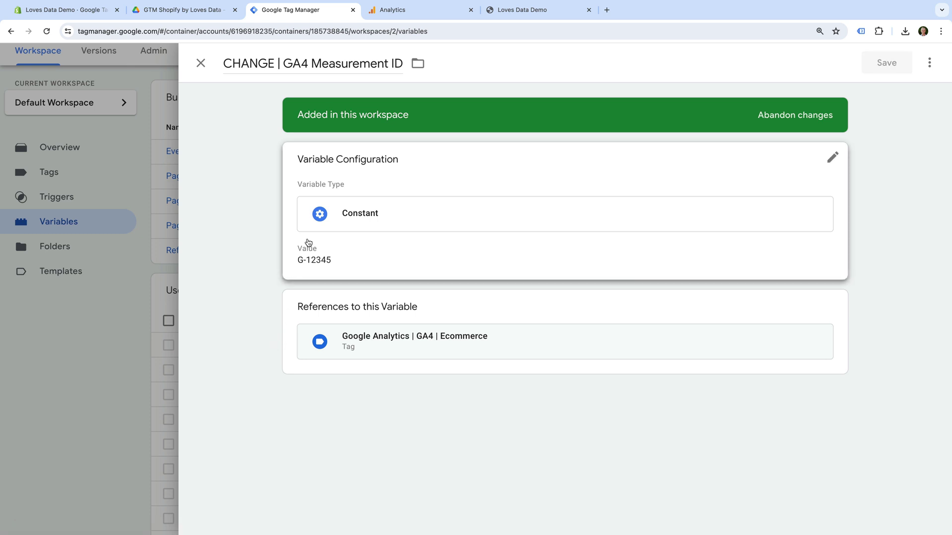
left_click(283, 63)
left_click_drag(283, 63, 225, 64)
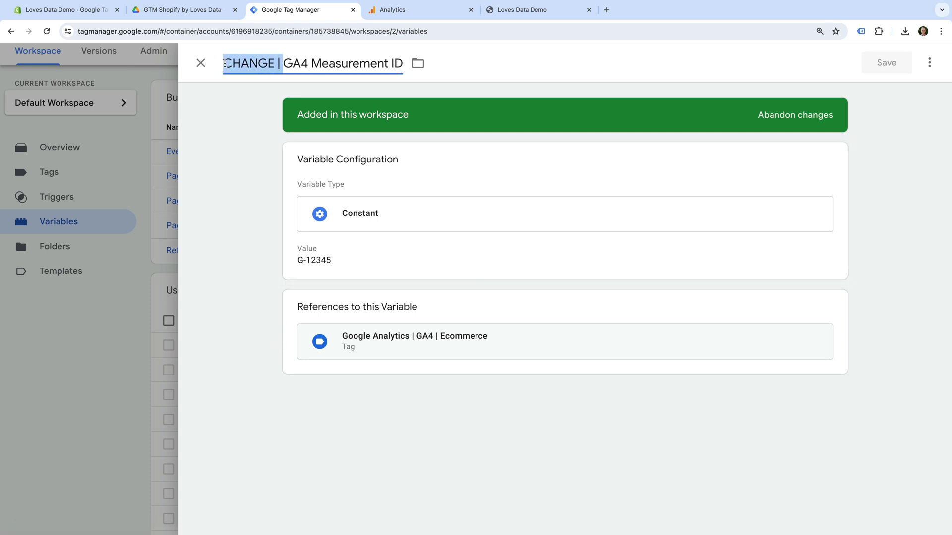
key("BackSpace")
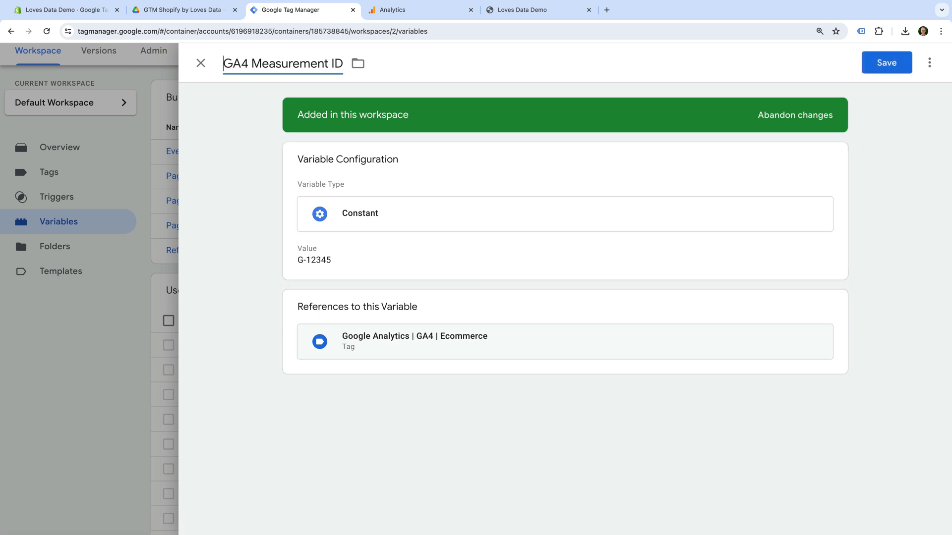
Copy the measurement ID of the Loves Data Demo web data stream in Google Analytics and return to the variable in Google Tag Manager.
left_click(429, 12)
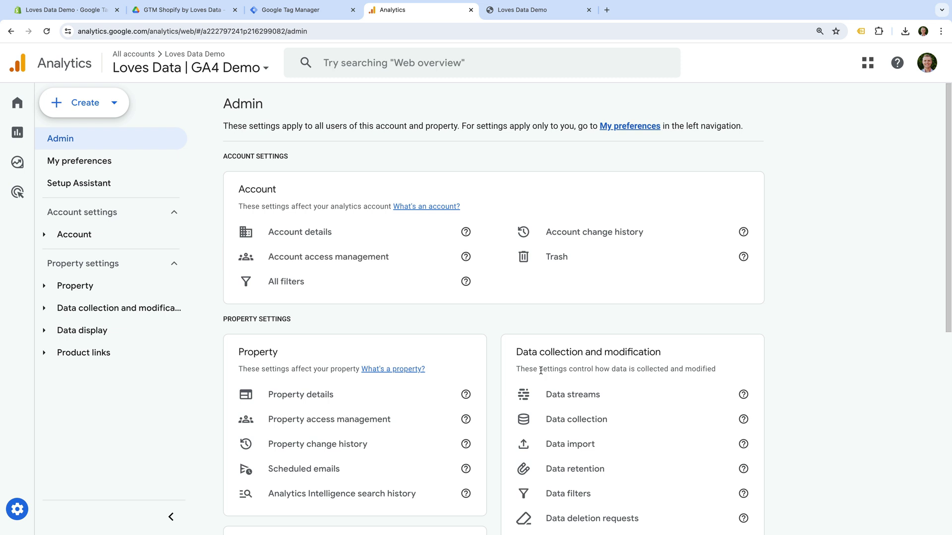
left_click(592, 399)
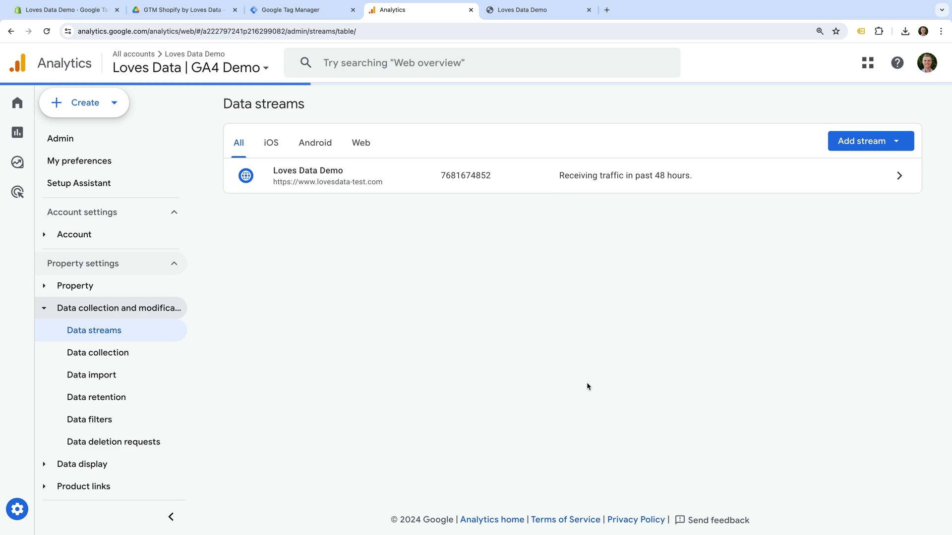
left_click(367, 183)
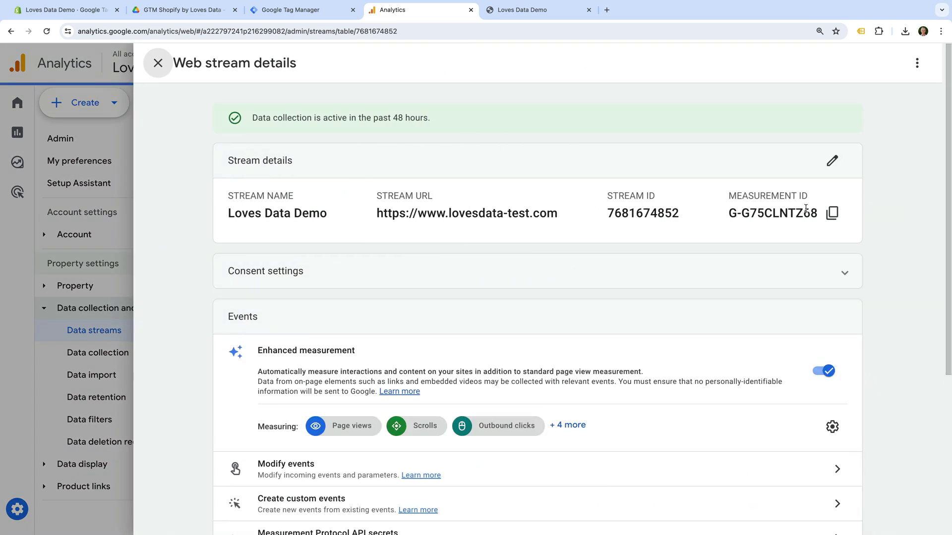
left_click(832, 215)
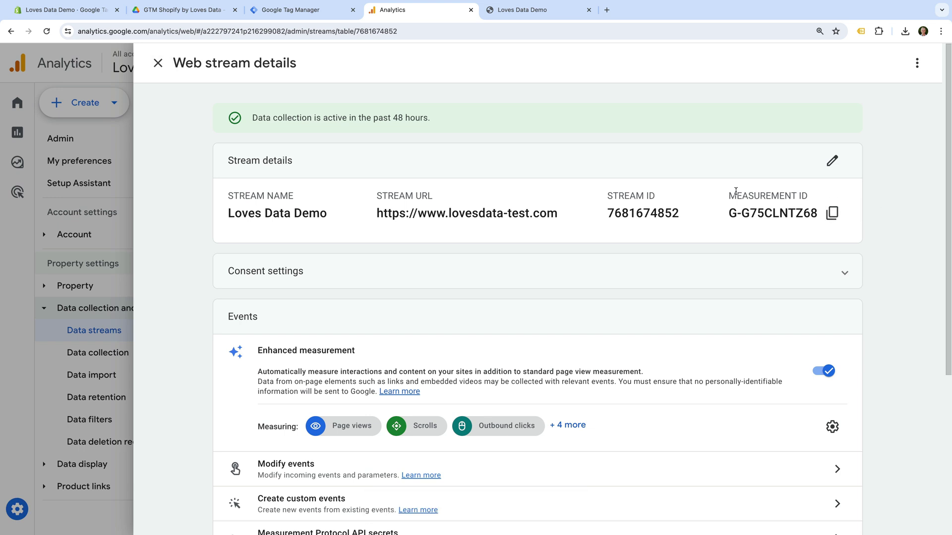
left_click(327, 12)
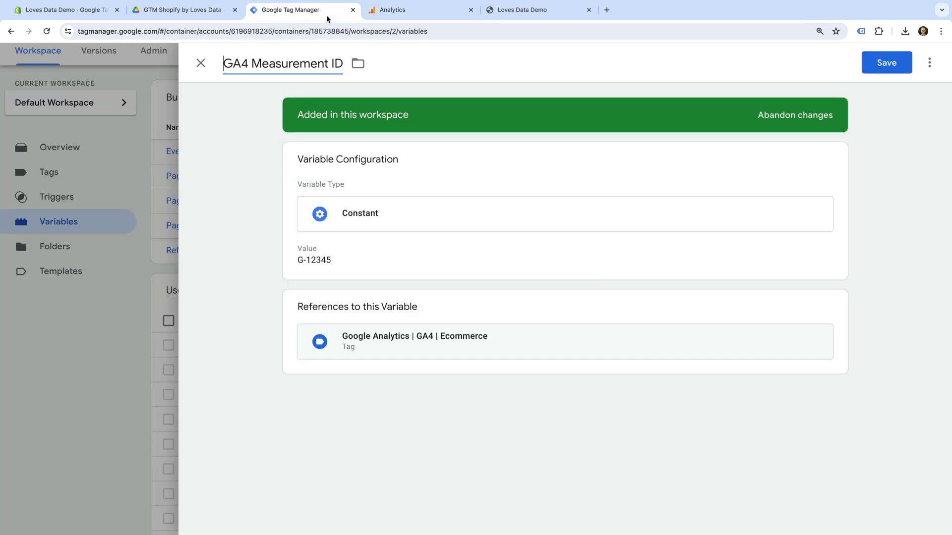
Replace the constant value of the GA4 Measurement ID variable with the copied ID G-G75CLNTZ68 and save the variable.
left_click(431, 174)
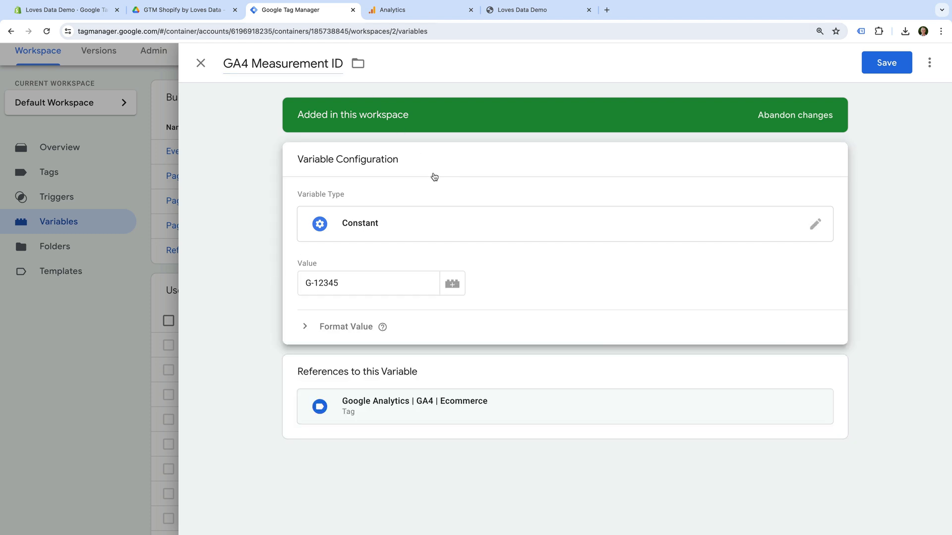
left_click_drag(351, 284, 303, 281)
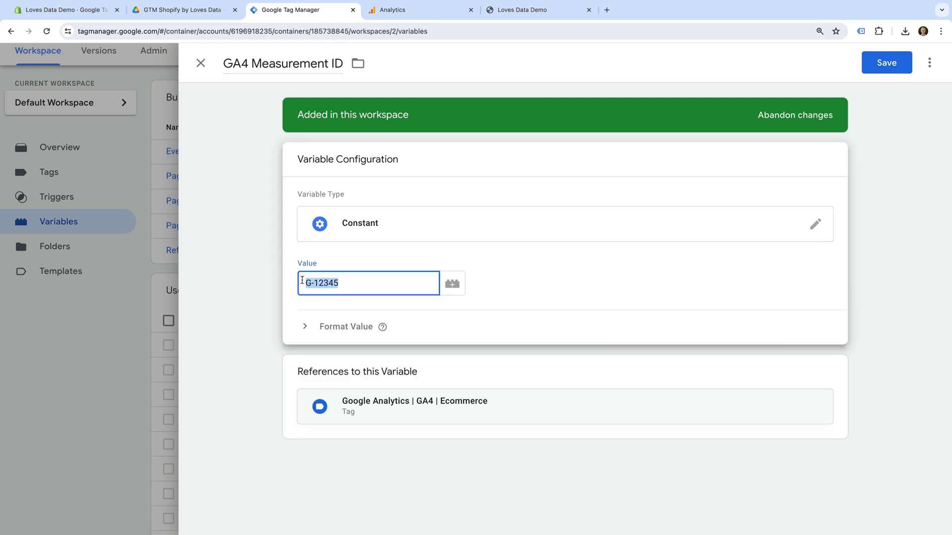
key("ctrl+v")
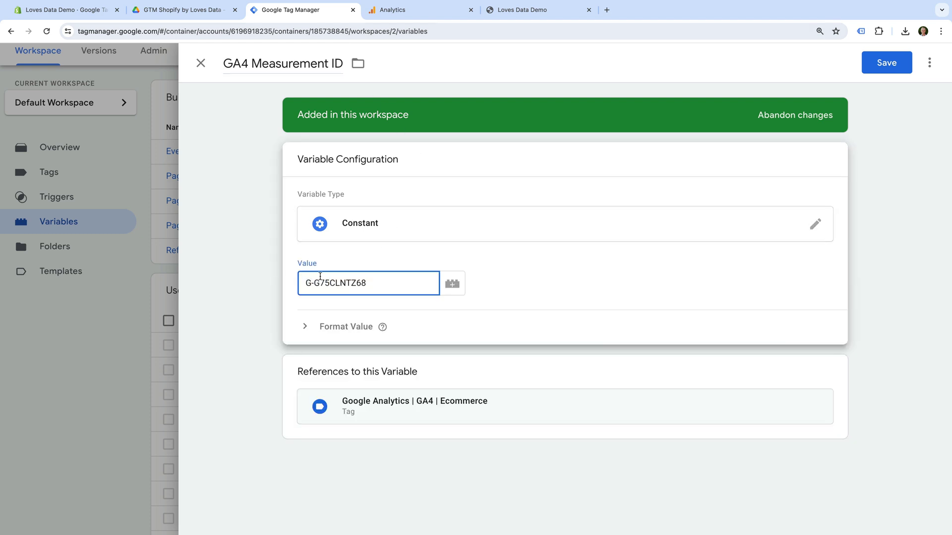
left_click(388, 259)
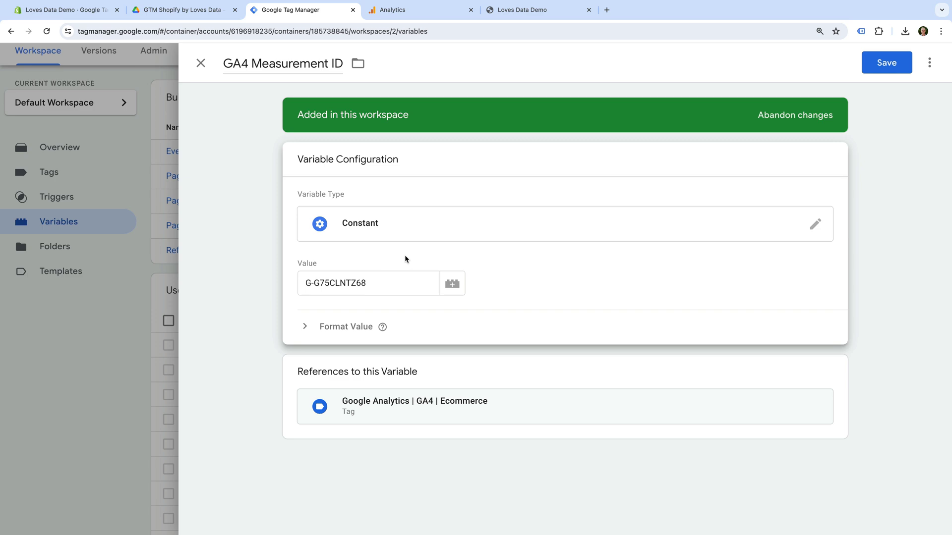
left_click(881, 67)
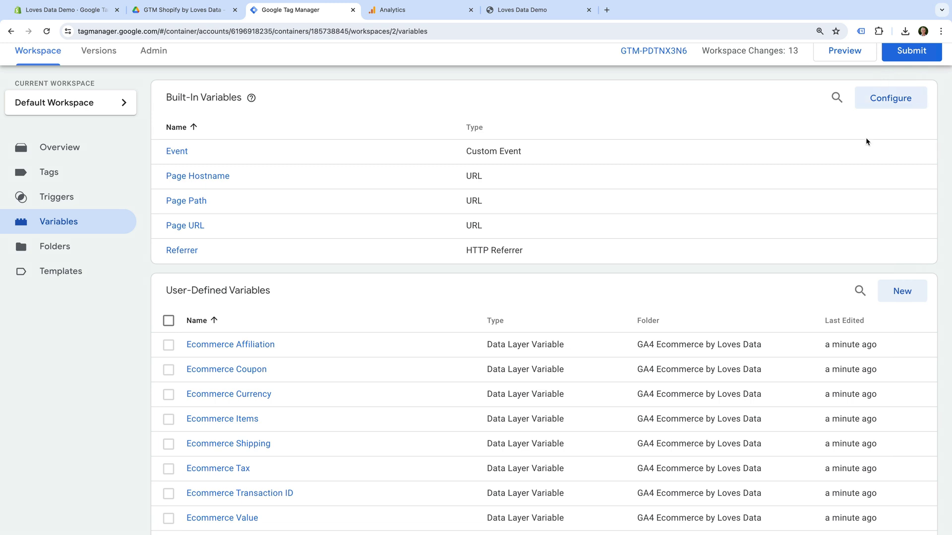
Start a new user-defined variable and name it Shopify Page Location.
left_click(879, 291)
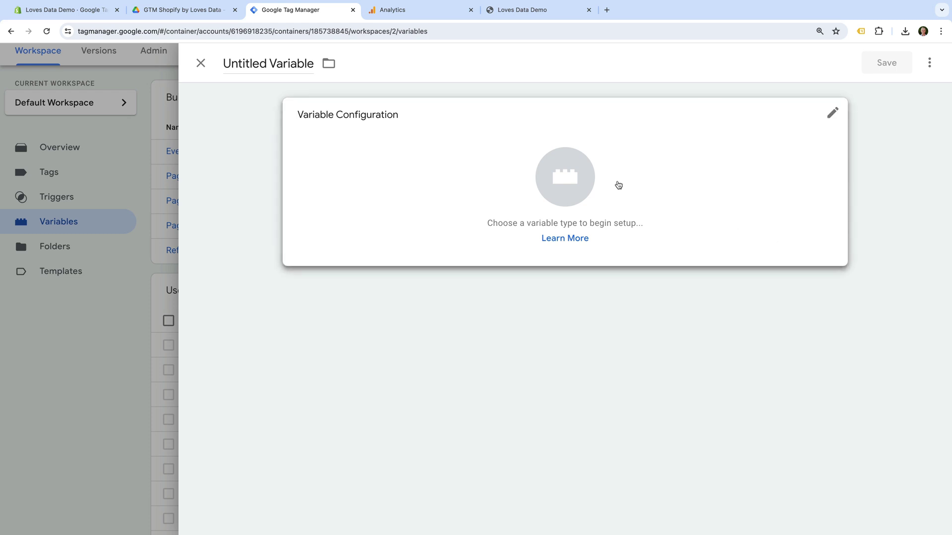
left_click(306, 67)
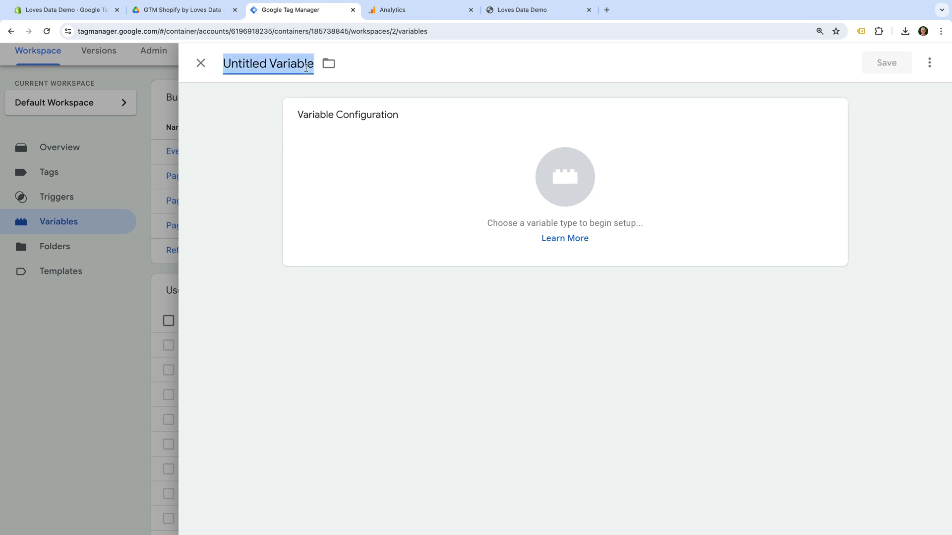
type("Shopif")
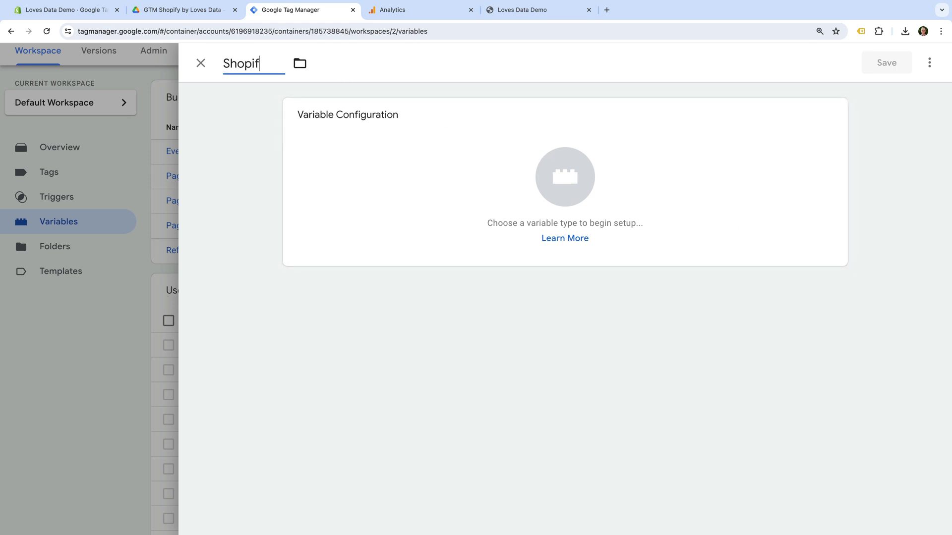
type("y Page Location")
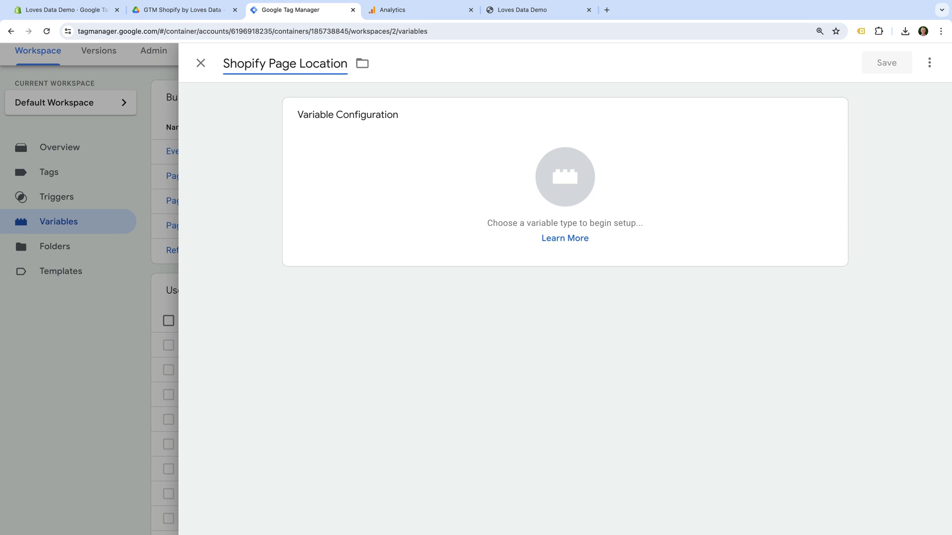
Configure the variable as a Data Layer Variable with the data layer variable name url, and save it.
left_click(359, 144)
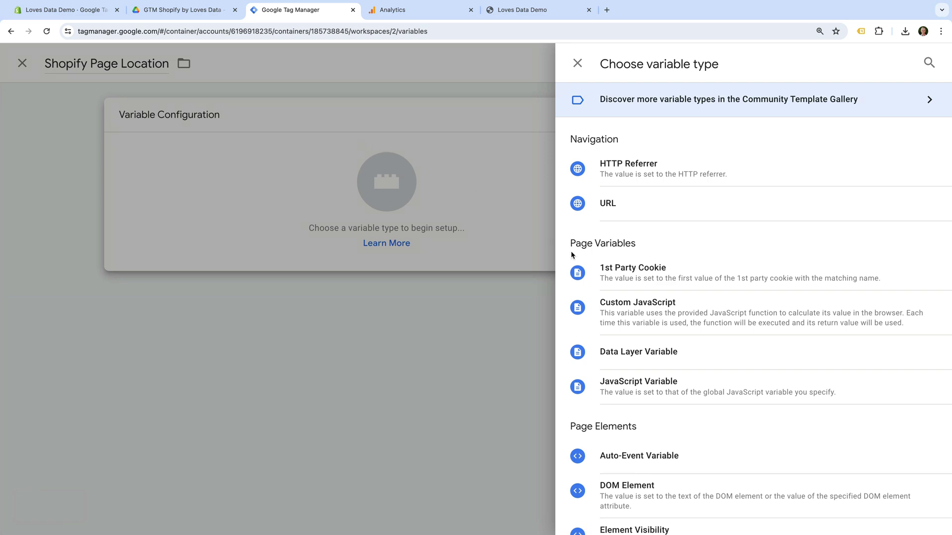
left_click(662, 364)
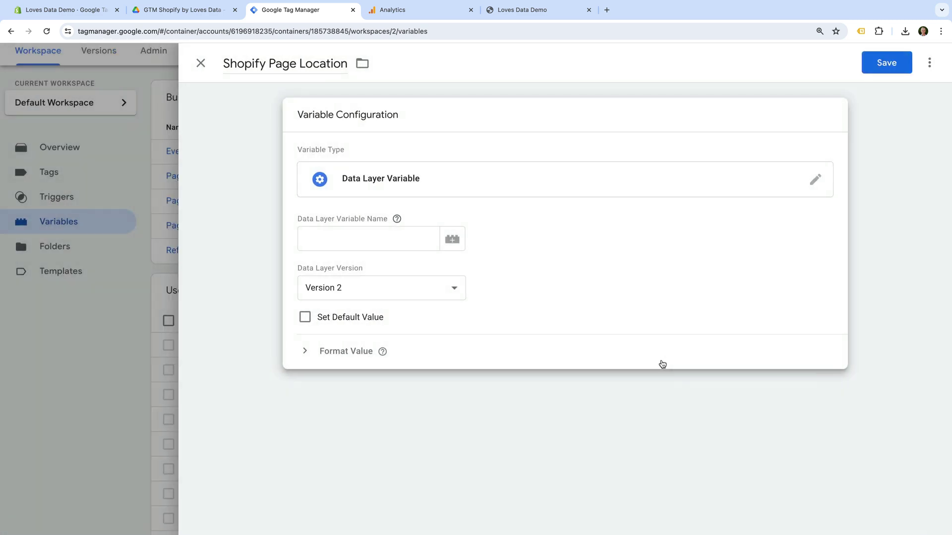
left_click(378, 229)
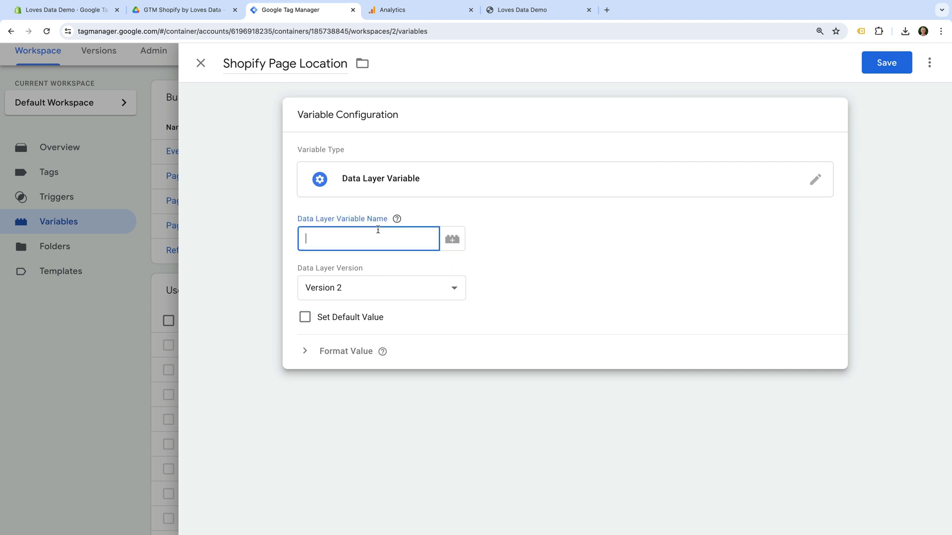
type("url")
left_click(494, 218)
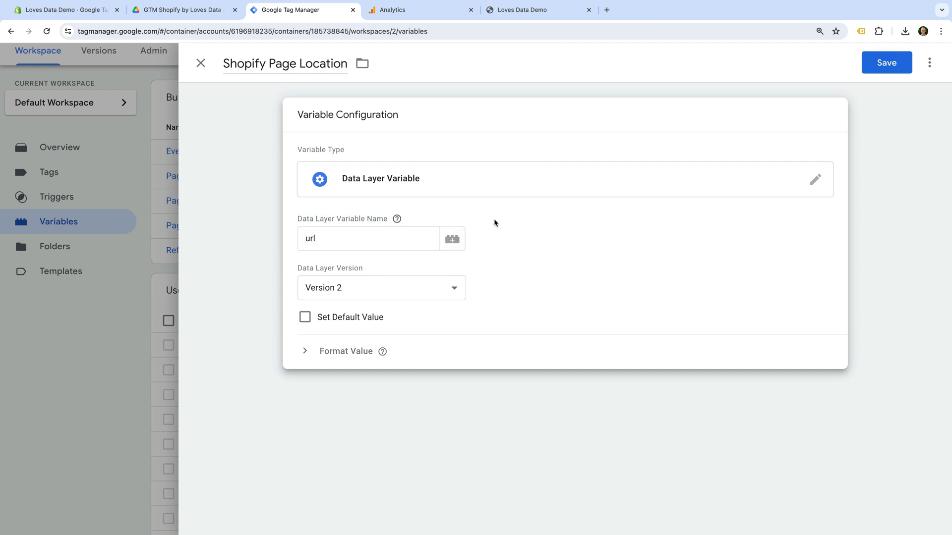
left_click(882, 65)
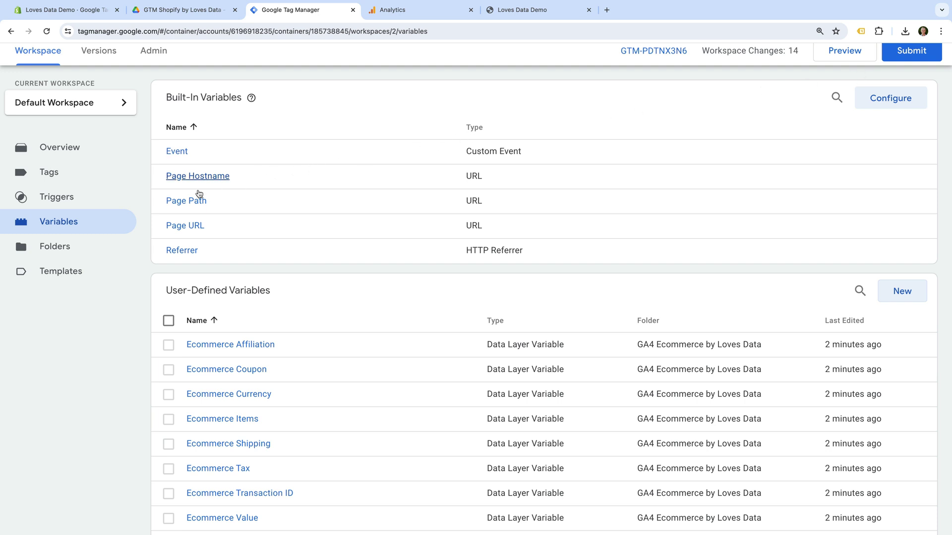
Start a new trigger in the workspace and name it Shopify Page View.
left_click(103, 207)
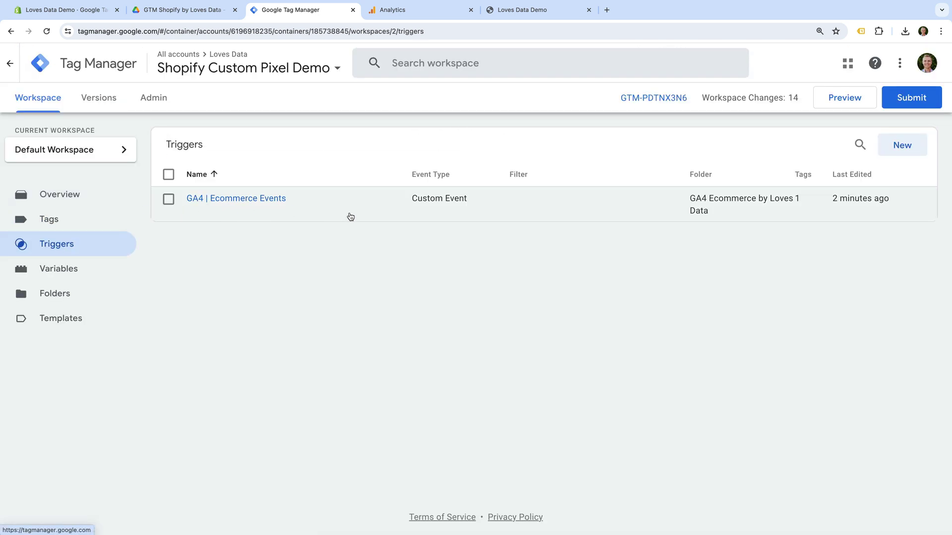
left_click(902, 145)
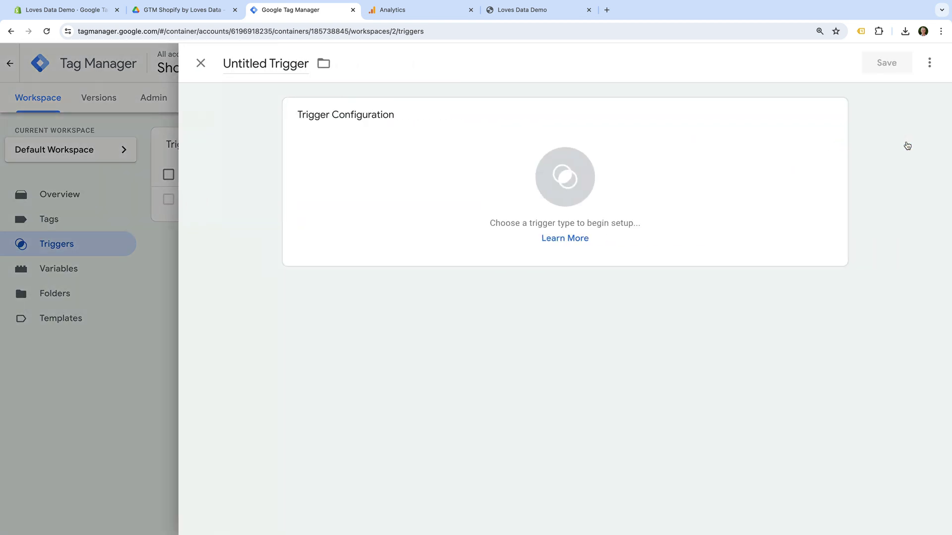
left_click(283, 64)
triple_click(284, 67)
type("Sho")
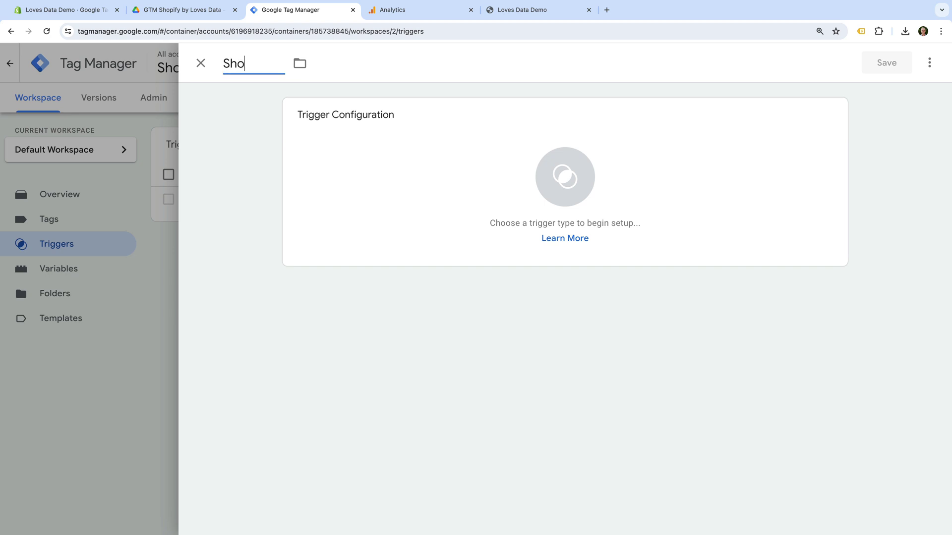
type("pify Page View")
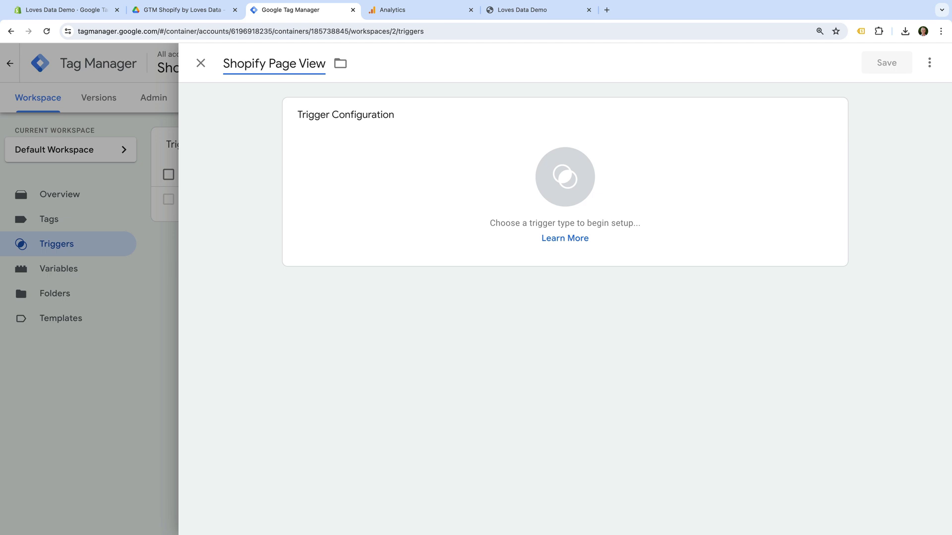
Make the trigger a Custom Event with the event name shopify_page_view and save it.
left_click(391, 144)
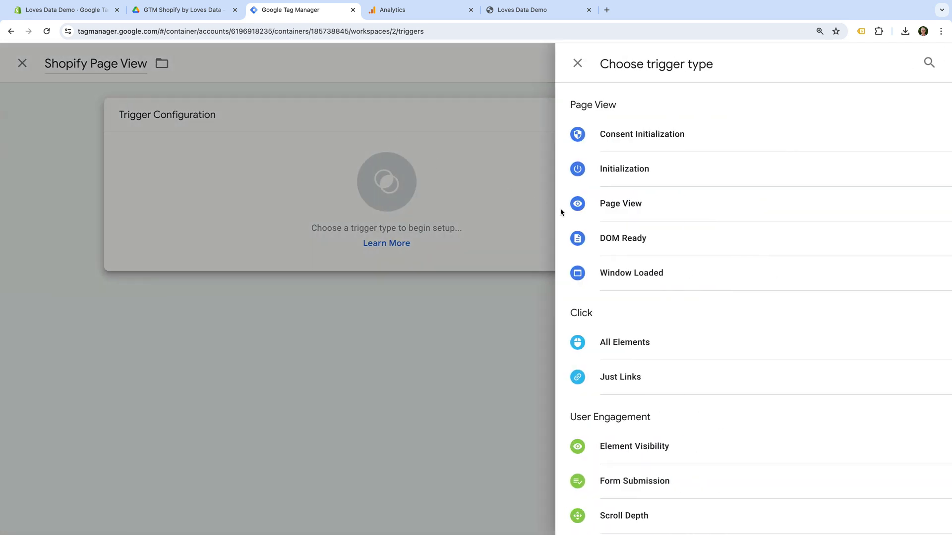
scroll(634, 245, "down", 5)
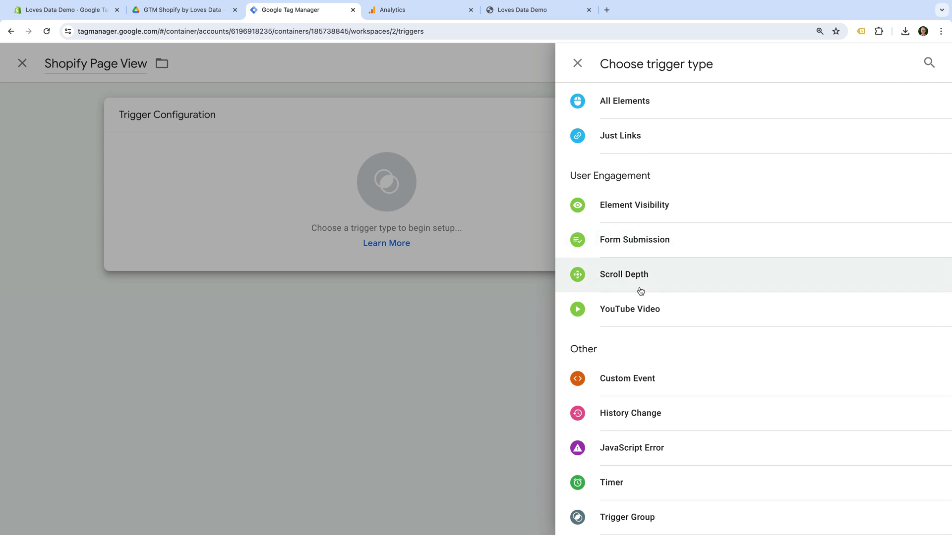
left_click(655, 385)
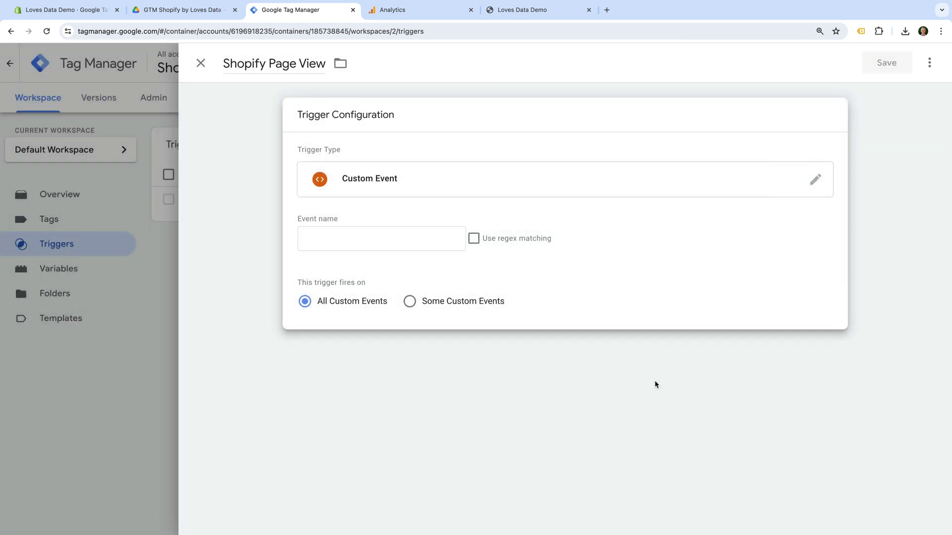
left_click(434, 242)
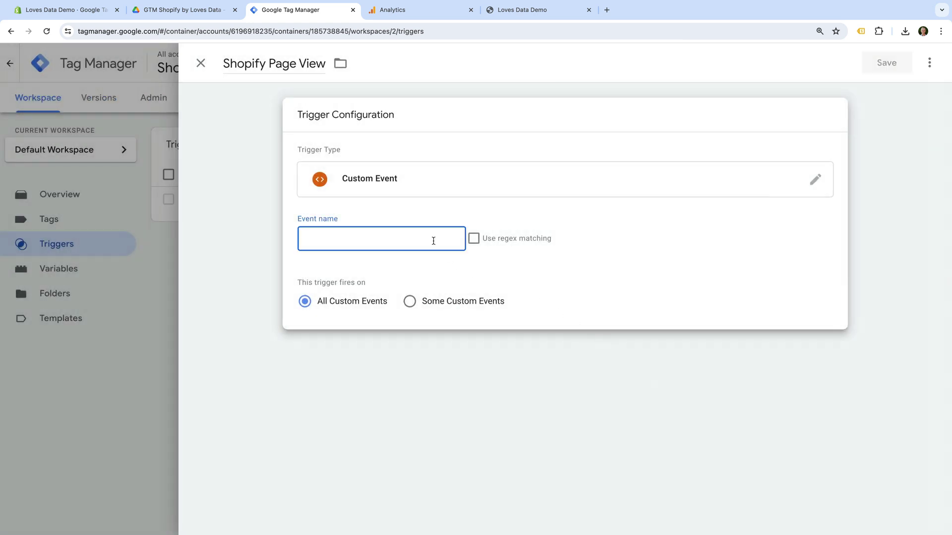
type("shopify")
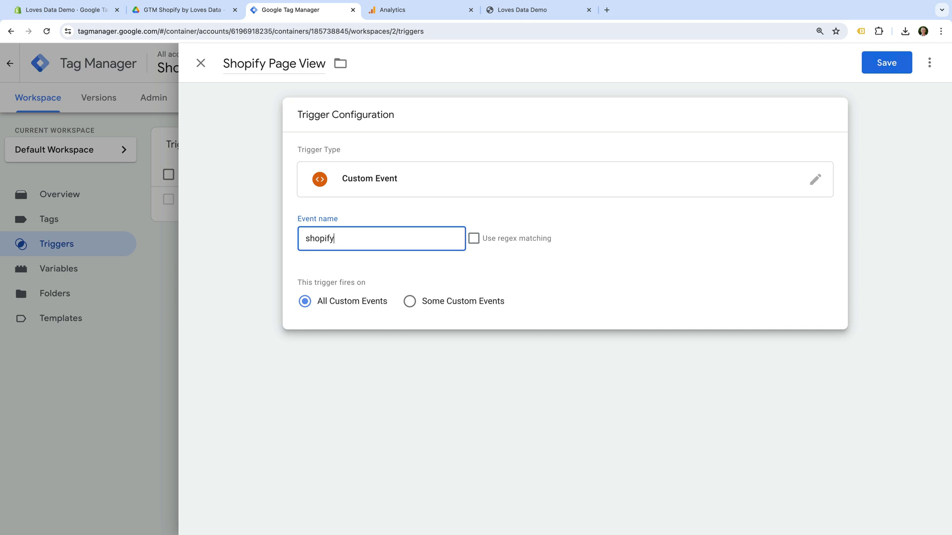
type("_page_view")
left_click(451, 262)
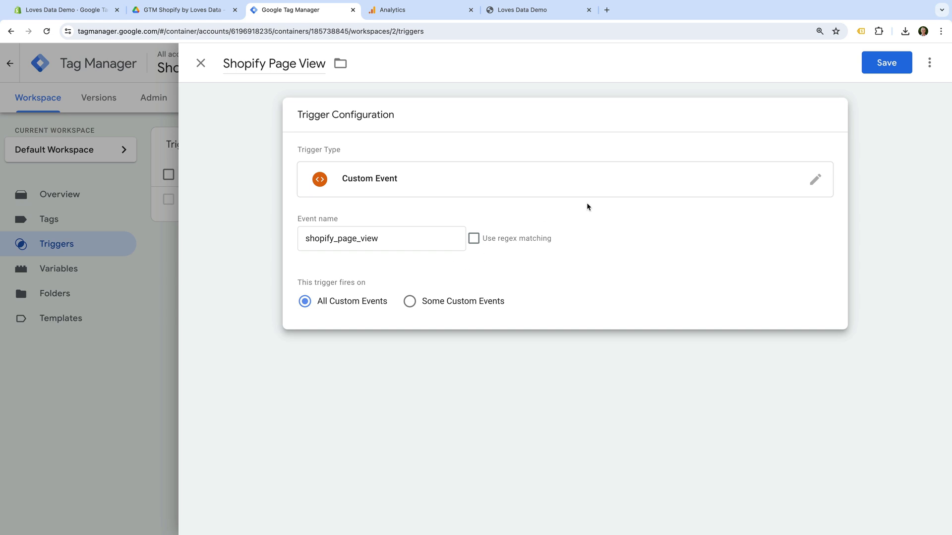
left_click(886, 70)
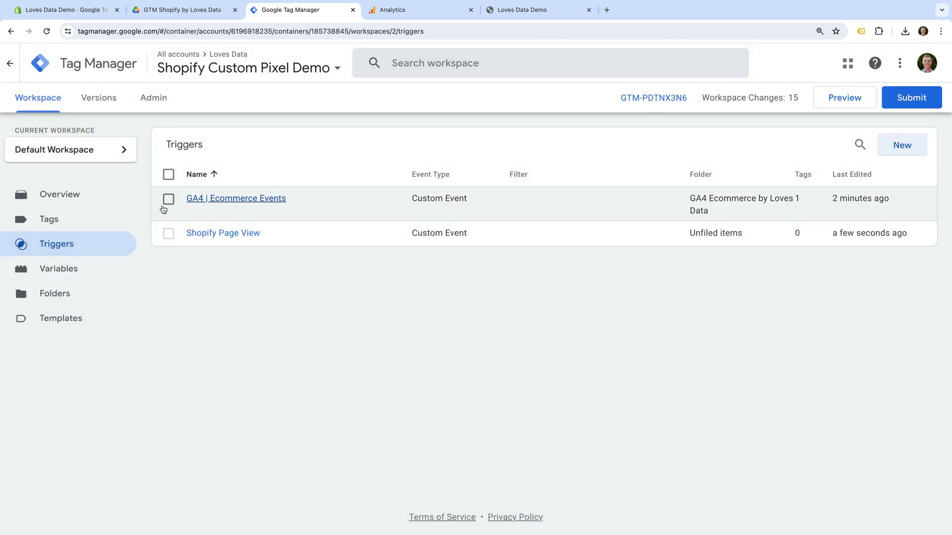
Open the Google Analytics | GA4 | Ecommerce tag for editing and expand its event parameters.
left_click(92, 226)
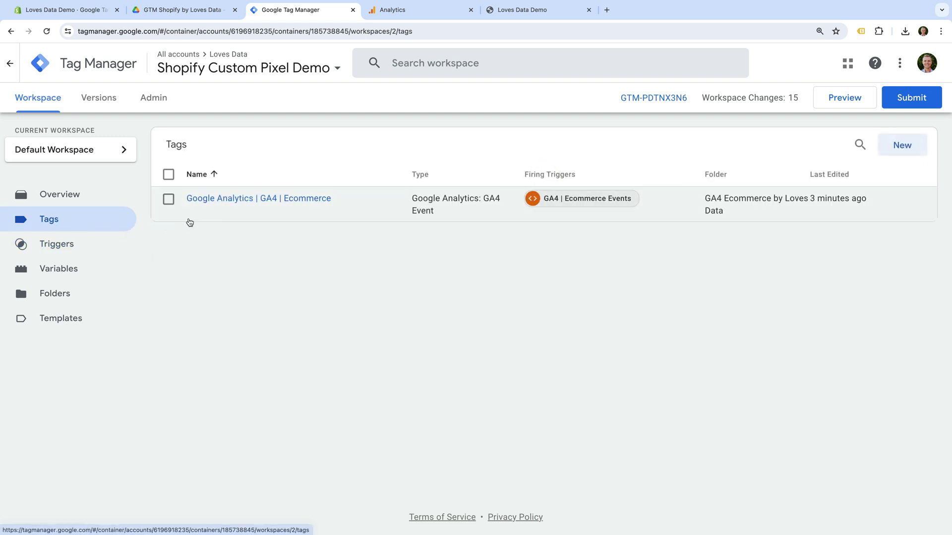
left_click(290, 201)
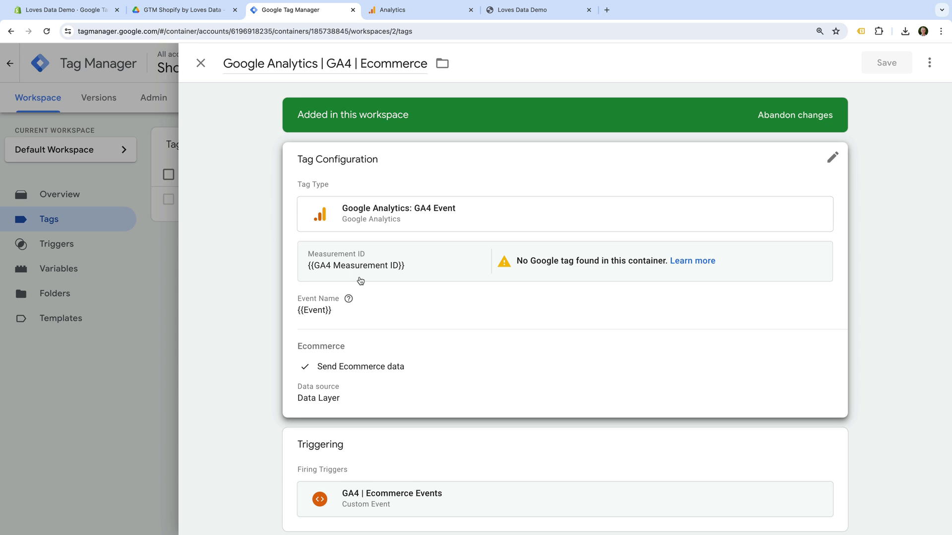
left_click(400, 323)
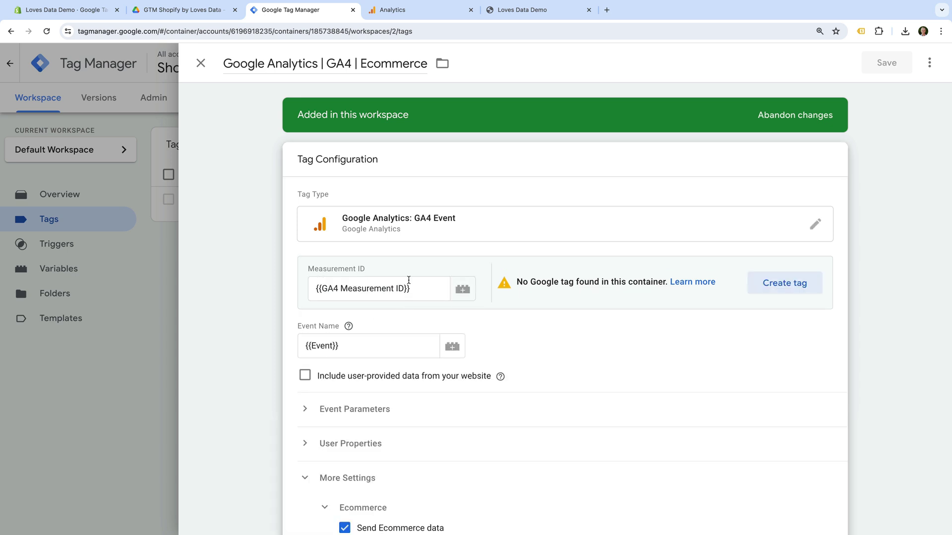
left_click(380, 411)
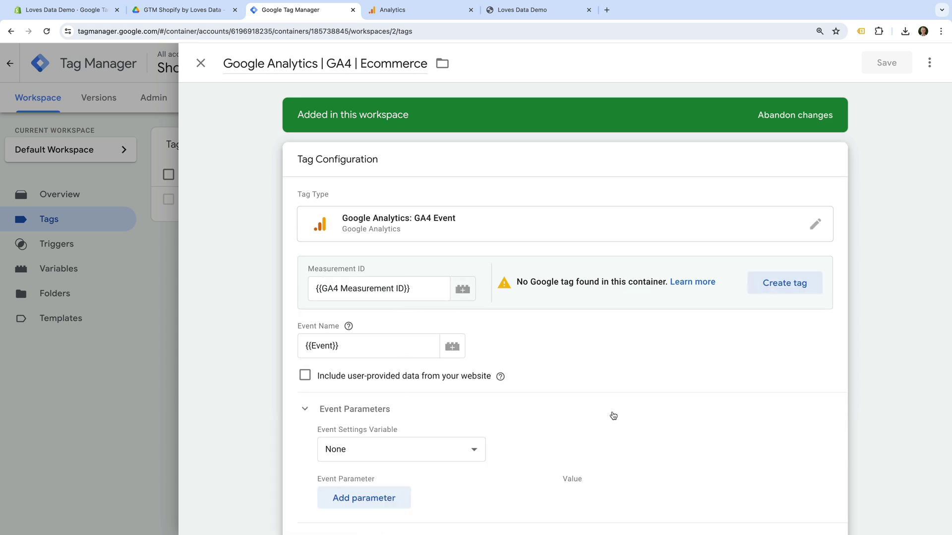
scroll(613, 416, "down", 2)
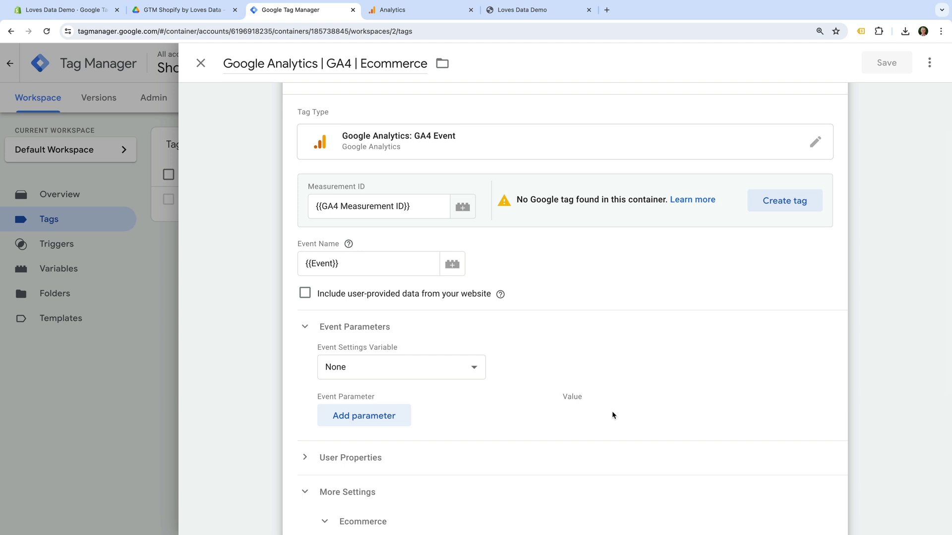
Add the event parameter page_location to the tag with {{Shopify Page Location}} as its value.
left_click(385, 417)
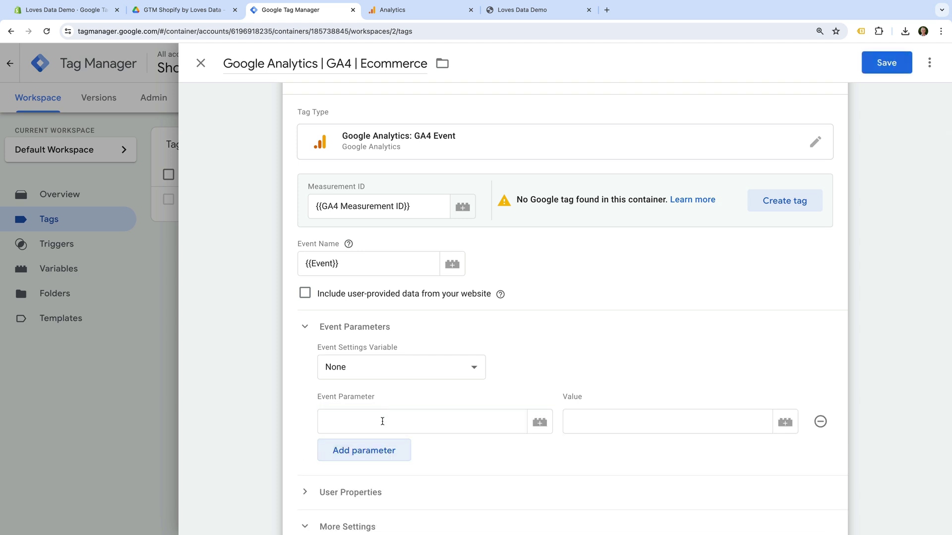
left_click(382, 421)
type("page_location")
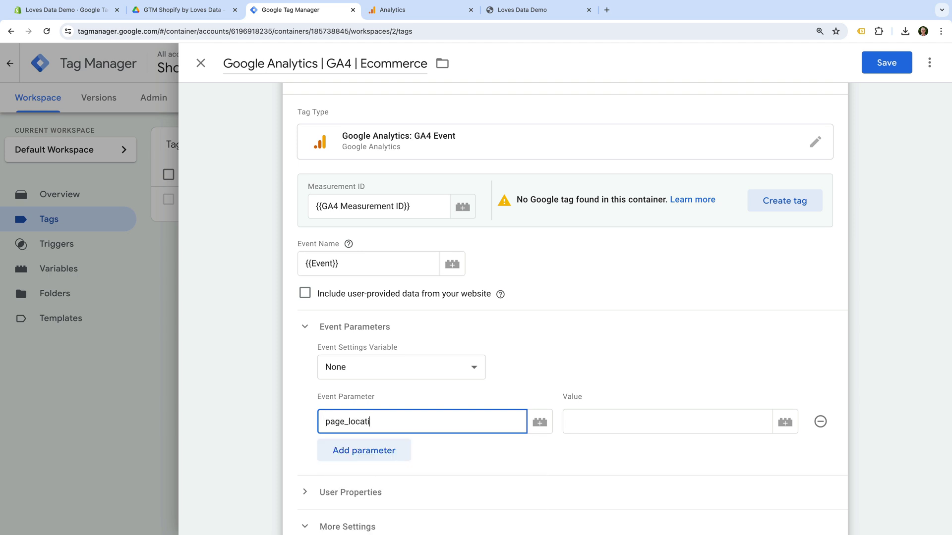
left_click(491, 397)
left_click(594, 420)
type("{{shopi")
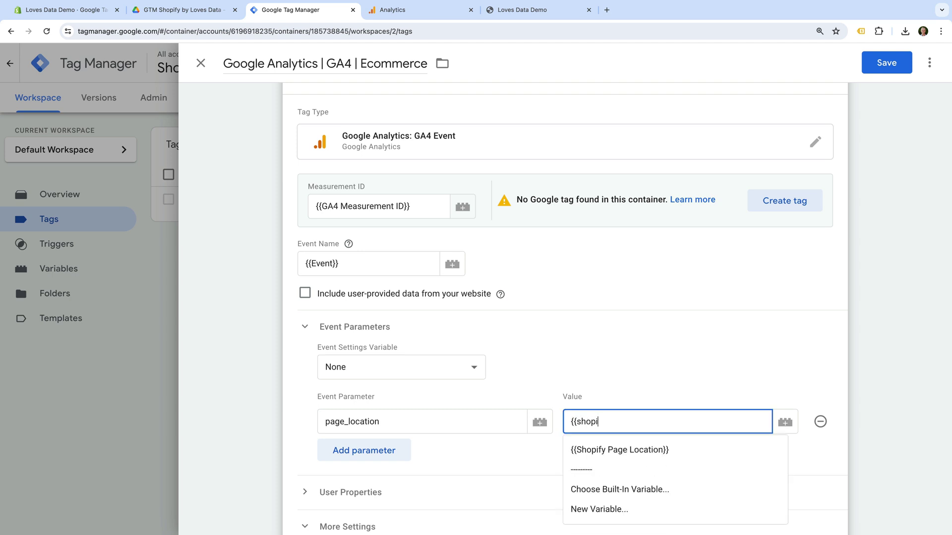
left_click(614, 450)
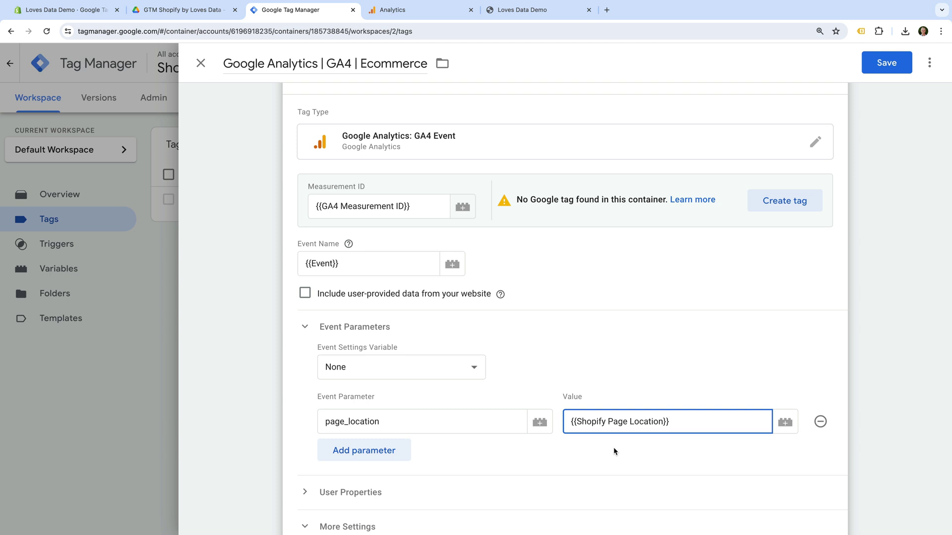
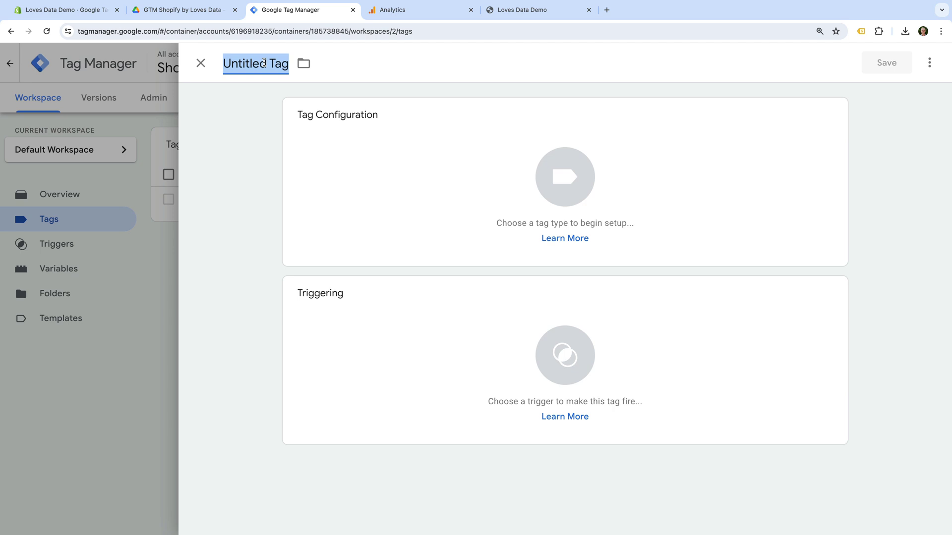
Name the new tag Google Tag | GA4 | Page View and choose Google Tag as its type.
type("Google Tag")
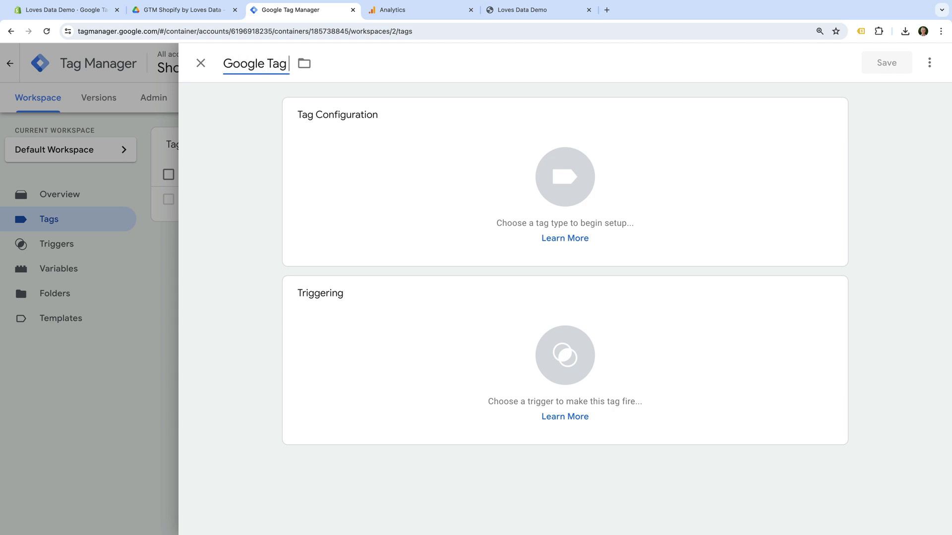
type(" | GA4 | Pag")
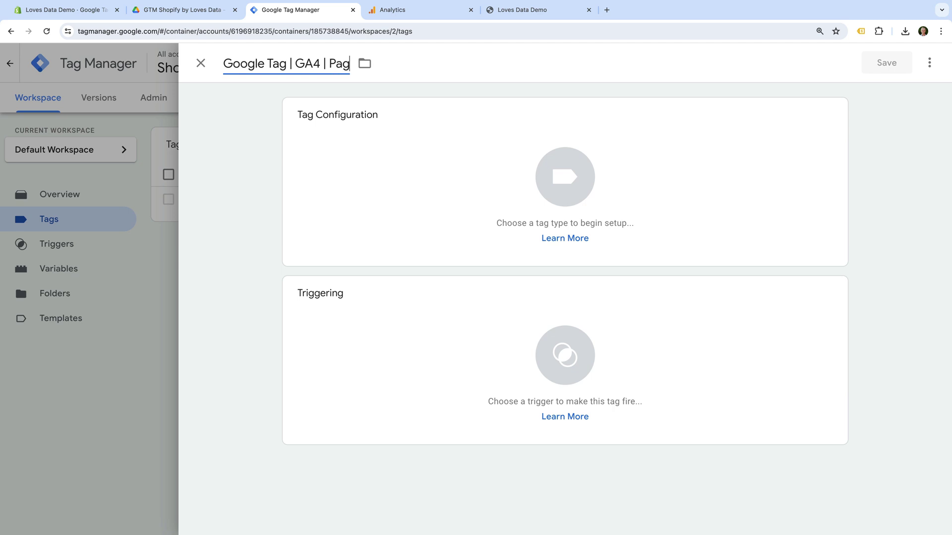
type("e View")
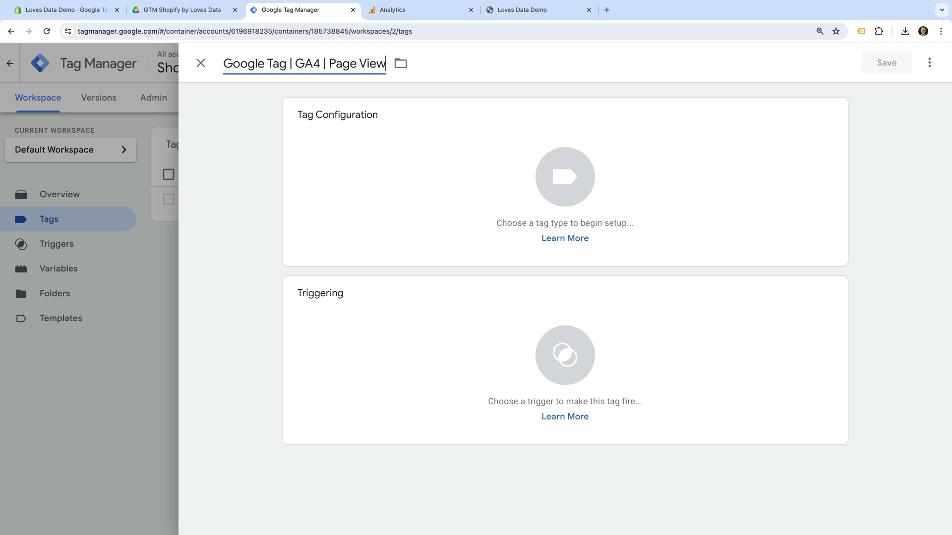
left_click(366, 138)
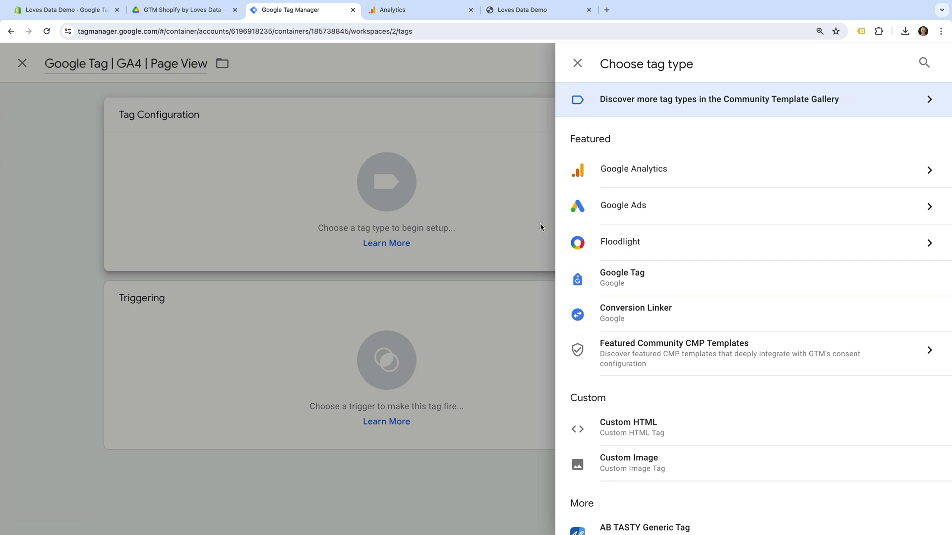
left_click(666, 280)
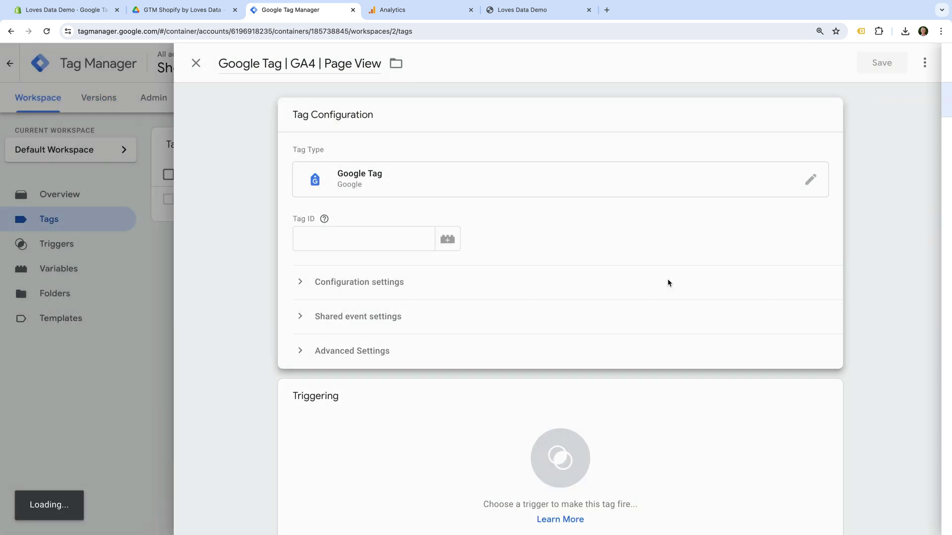
Set the tag ID of the page view tag to the variable {{GA4 Measurement ID}}.
left_click(381, 241)
type("{{ga4")
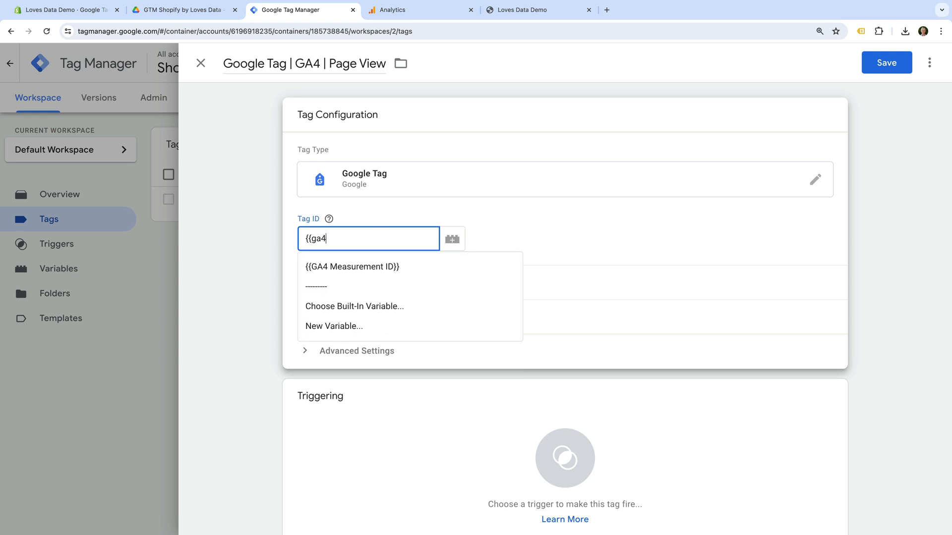
left_click(376, 265)
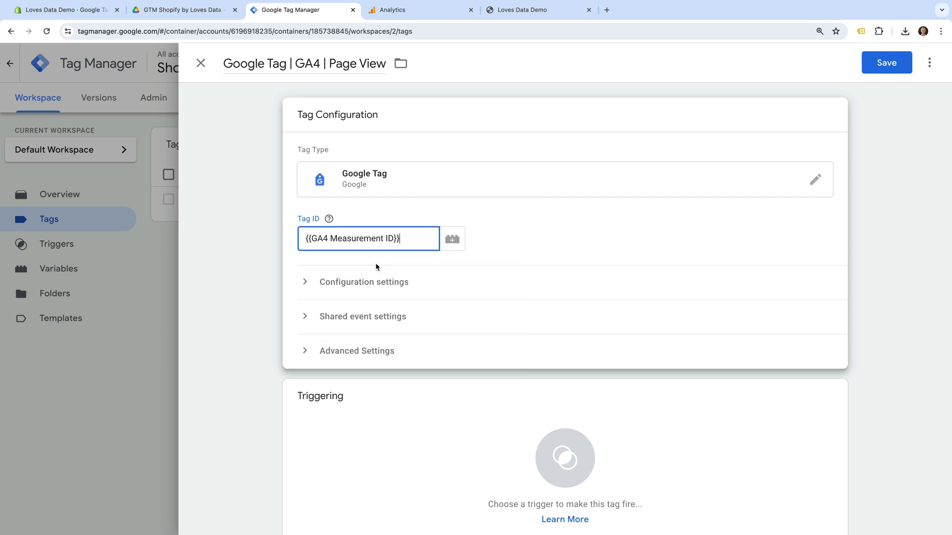
Add the shared event parameter page_location to the Google tag with {{Shopify Page Location}} as its value.
left_click(372, 316)
scroll(372, 317, "down", 2)
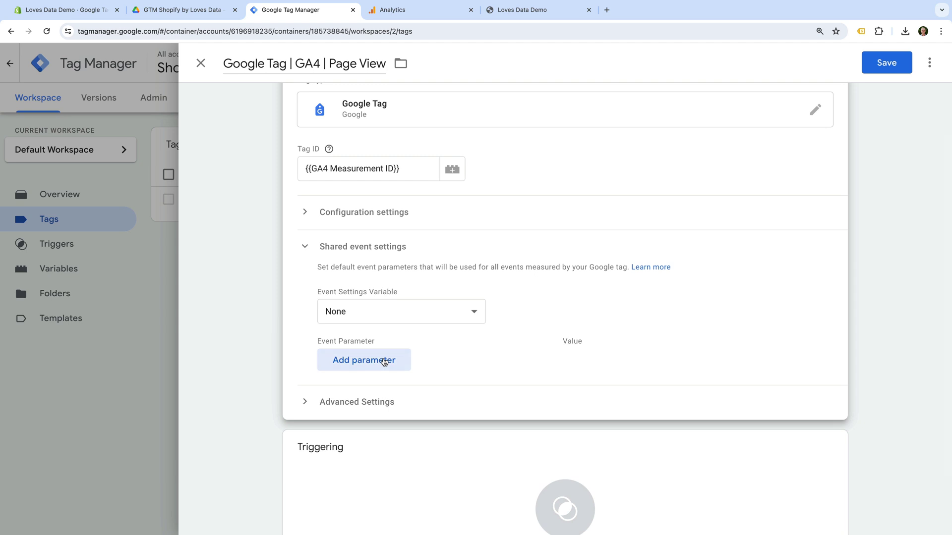
left_click(384, 361)
left_click(383, 359)
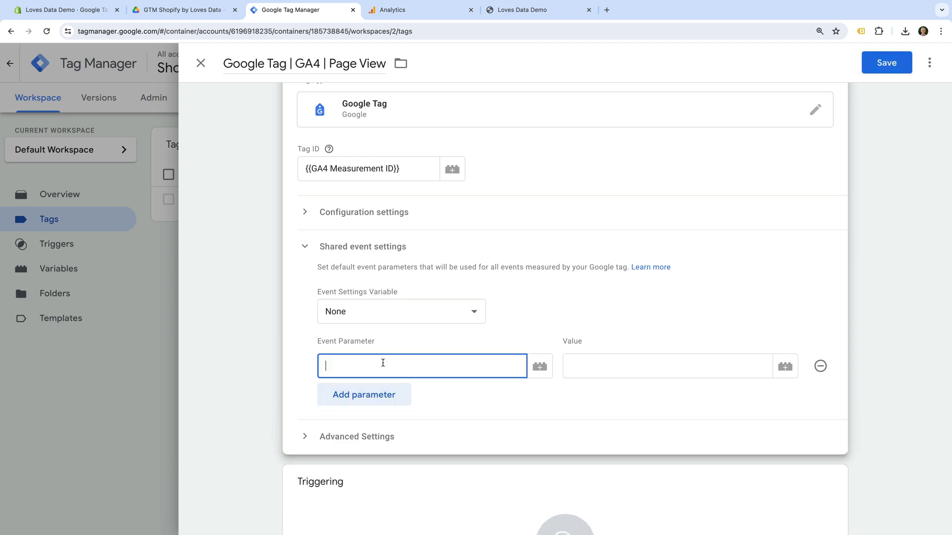
type("page_location")
left_click(521, 351)
left_click(589, 368)
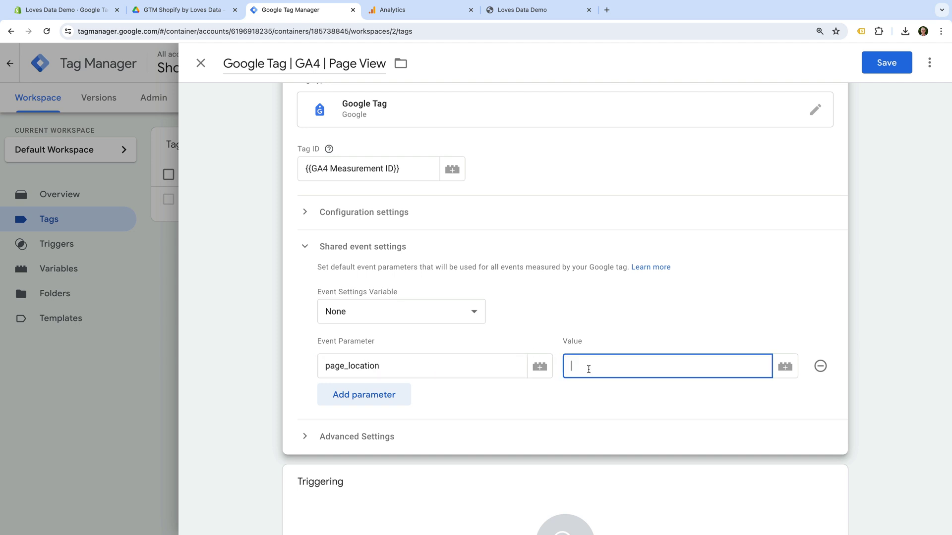
type("{{shopi")
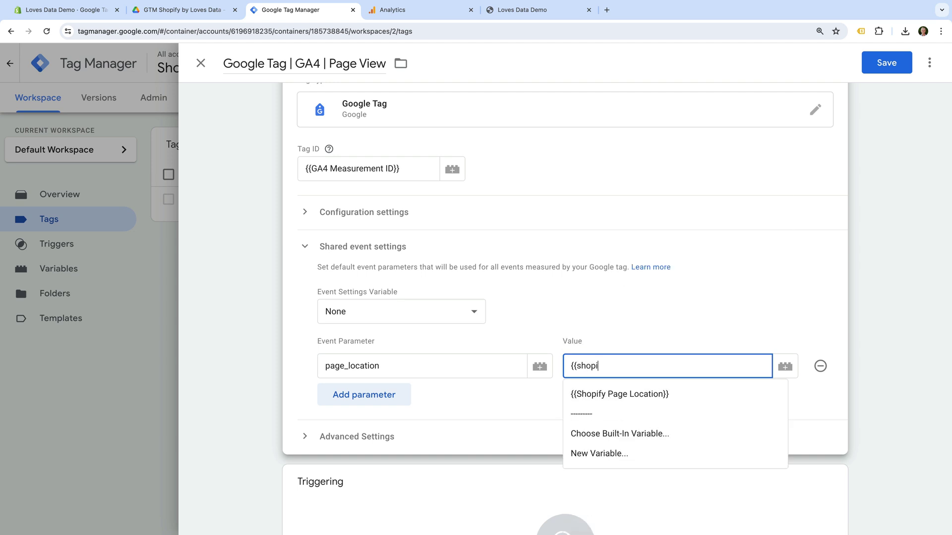
left_click(614, 395)
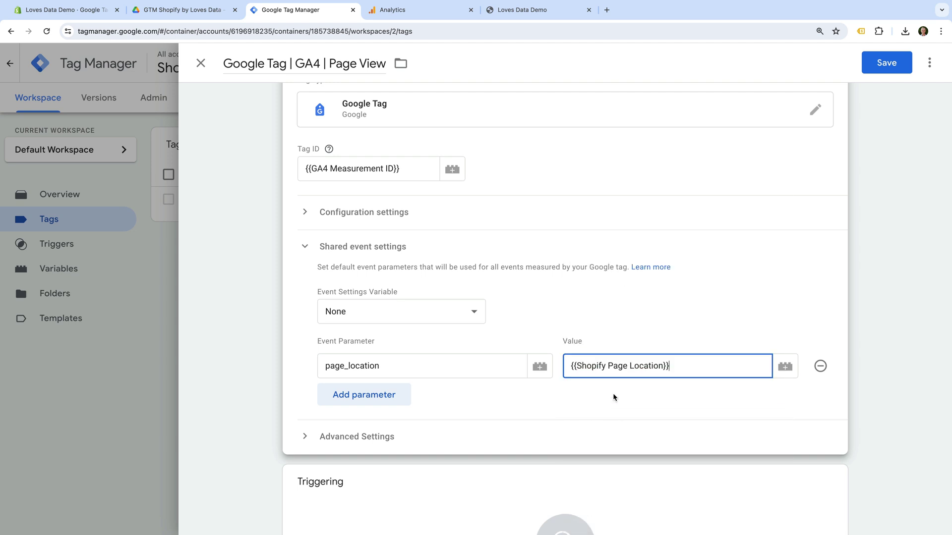
Assign the Shopify Page View trigger to the Google tag and save the tag.
scroll(613, 396, "down", 2)
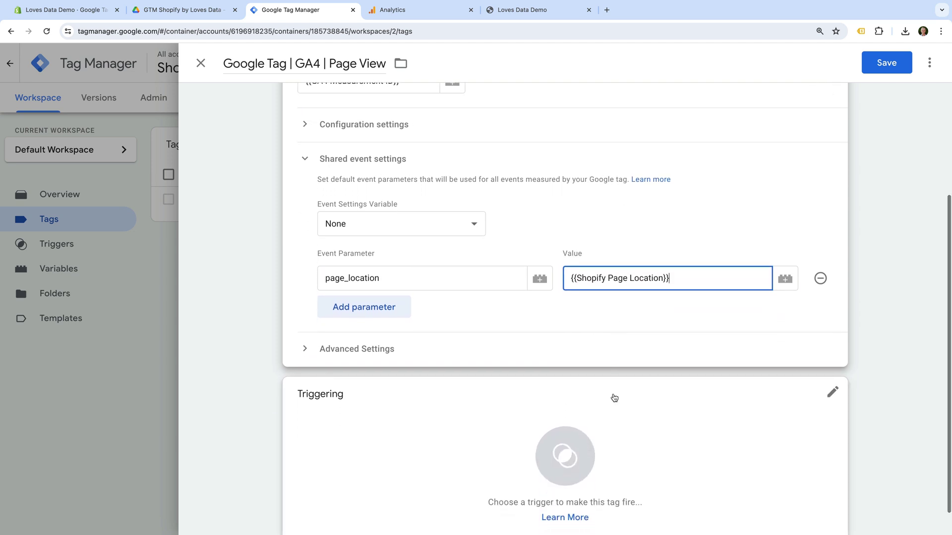
left_click(551, 412)
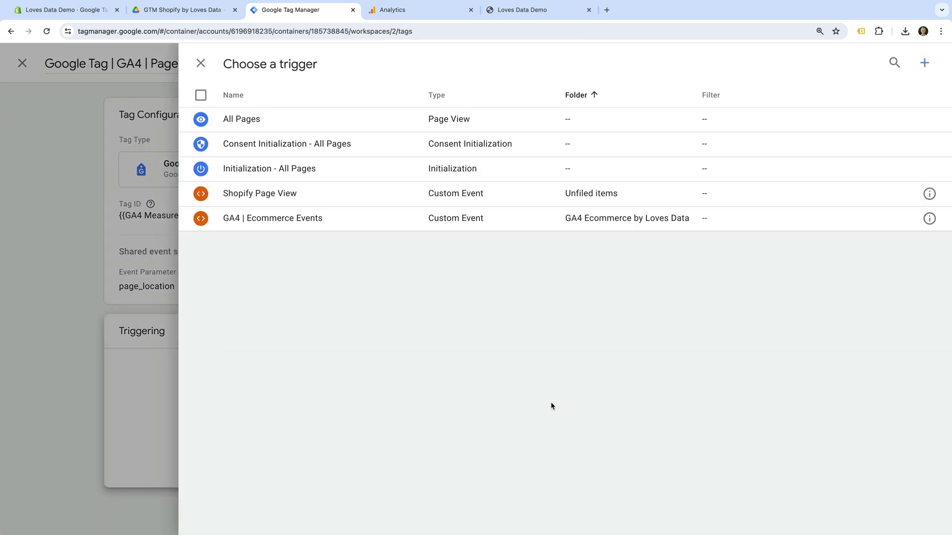
left_click(363, 193)
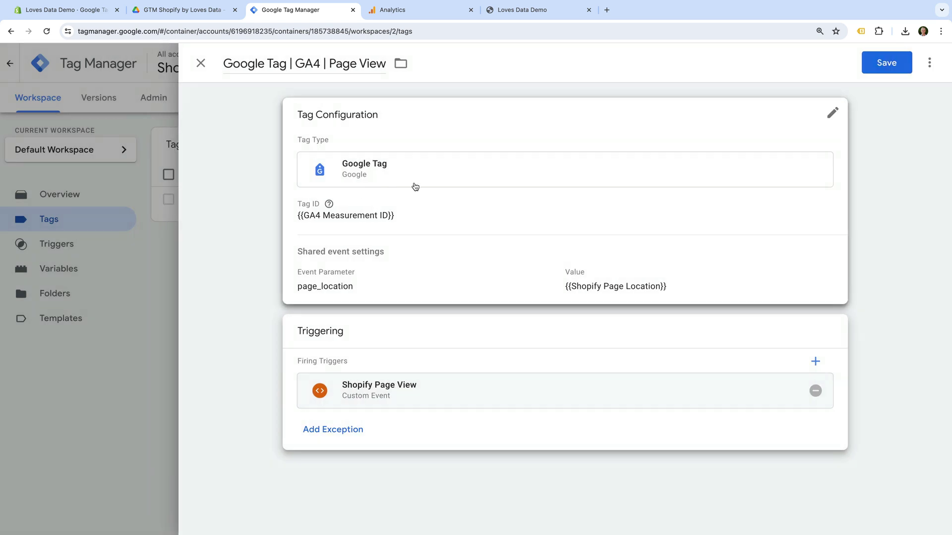
left_click(884, 67)
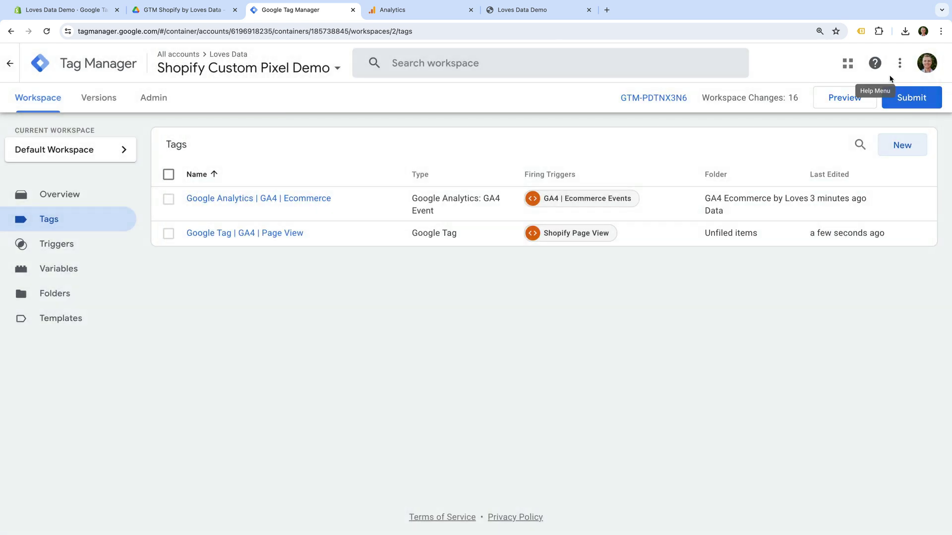
Submit the workspace changes with the version name GA4 for Shopify and publish them to the Live environment.
left_click(923, 99)
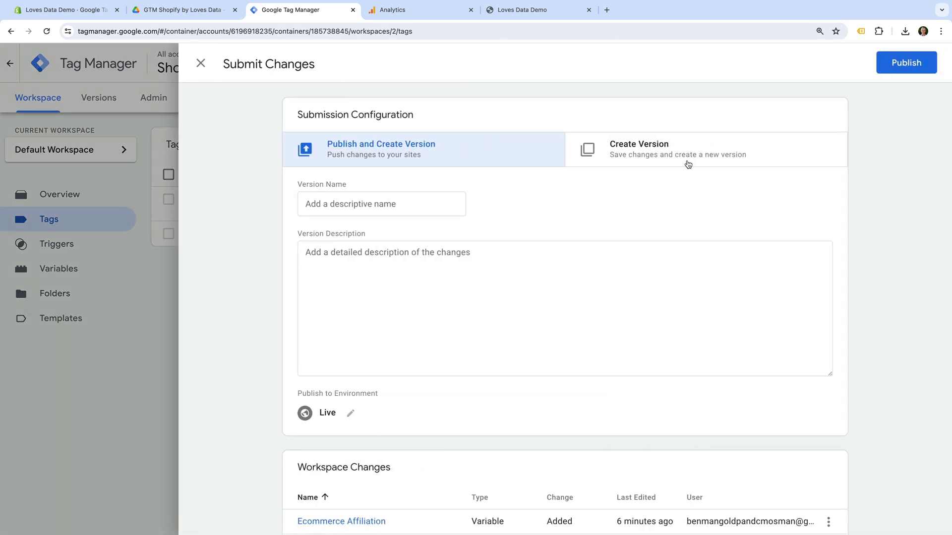
left_click(435, 208)
type("GA4 for Sho")
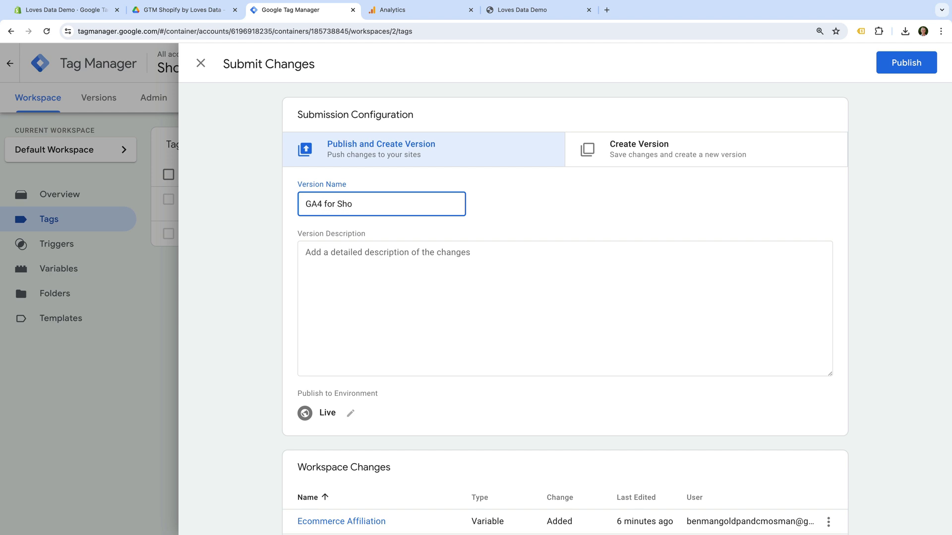
type("pify")
left_click(495, 208)
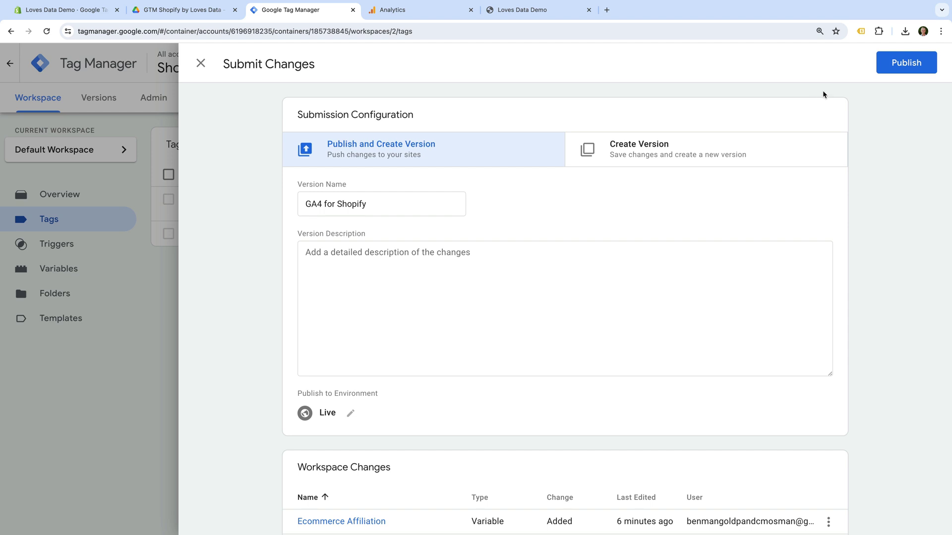
left_click(901, 63)
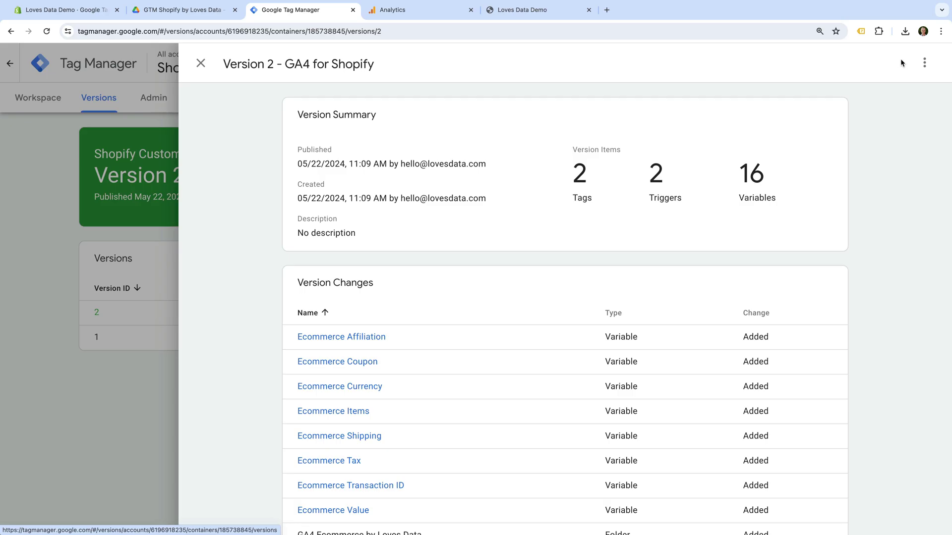
Switch to the Loves Data Demo storefront and check the Tag Assistant Legacy results for its home page.
left_click(565, 13)
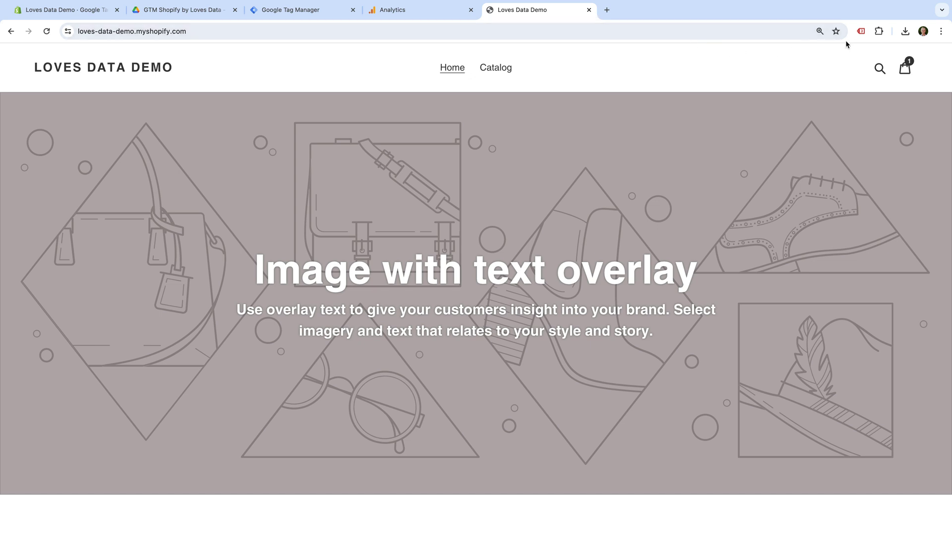
left_click(861, 33)
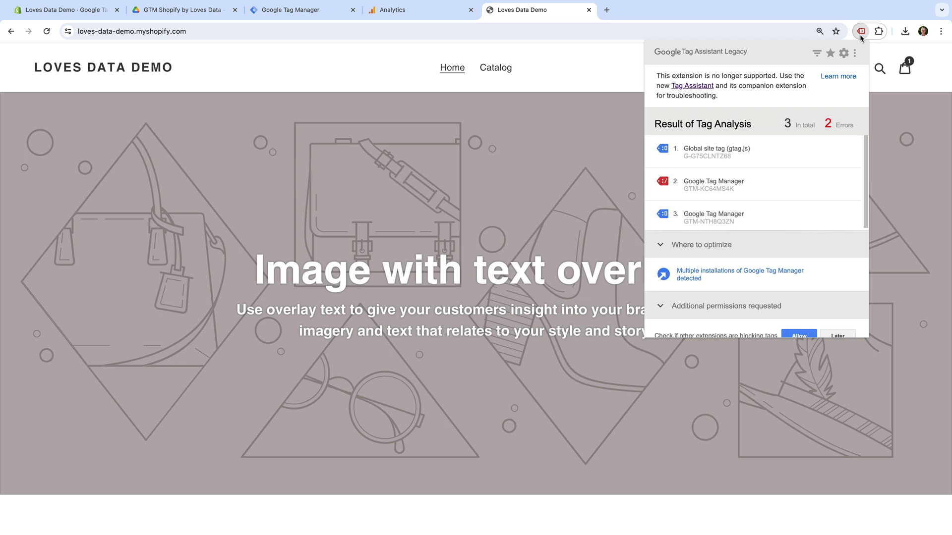
left_click(859, 33)
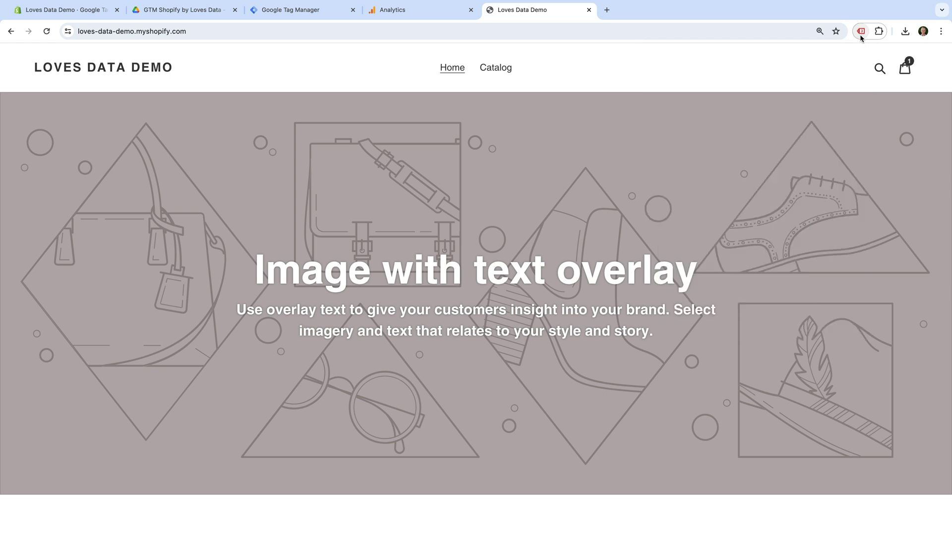
Open the Loves Data T-Shirt product page from the catalog and inspect the view_item data layer of the third listed tag in Tag Assistant Legacy.
left_click(492, 70)
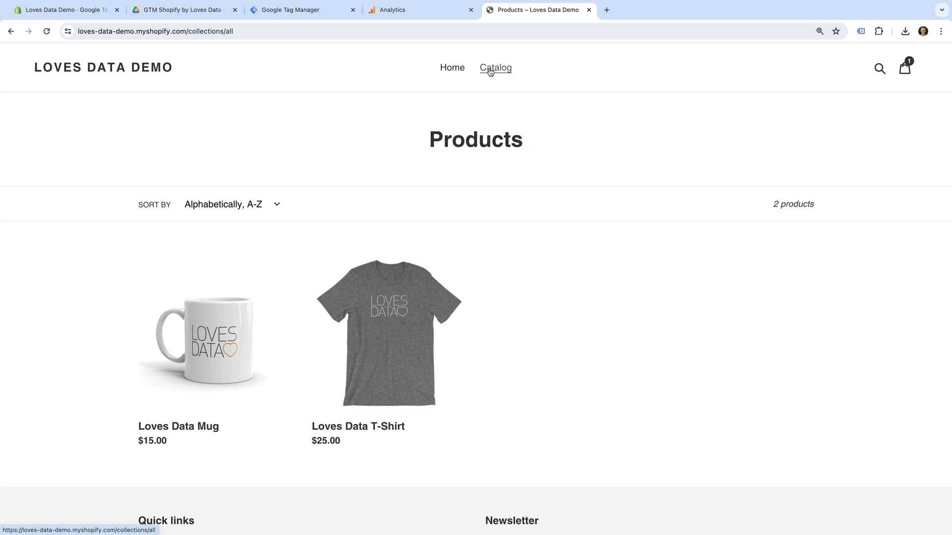
left_click(403, 287)
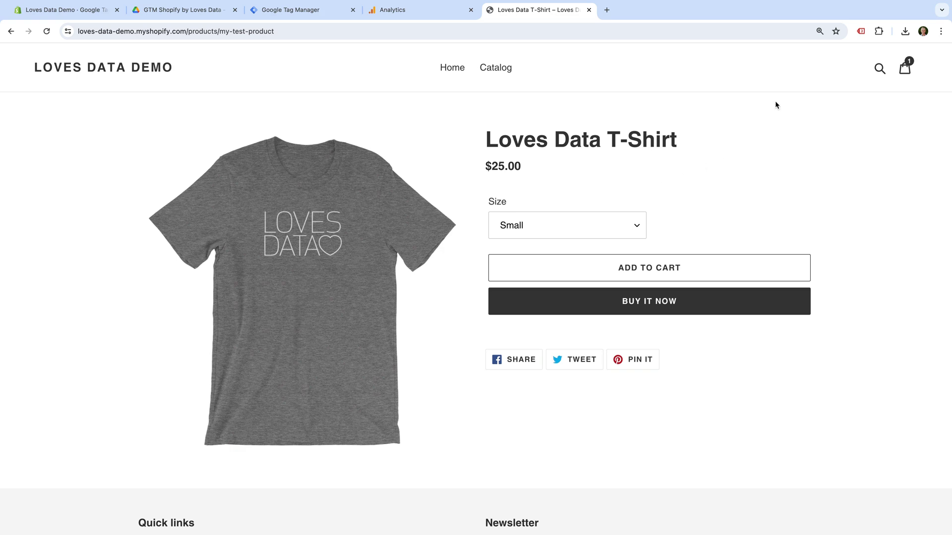
left_click(863, 32)
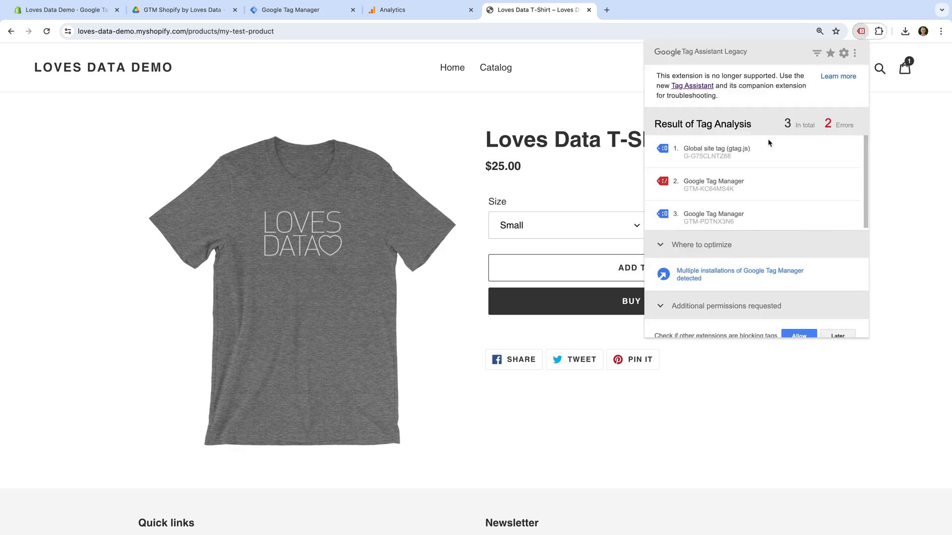
left_click(716, 218)
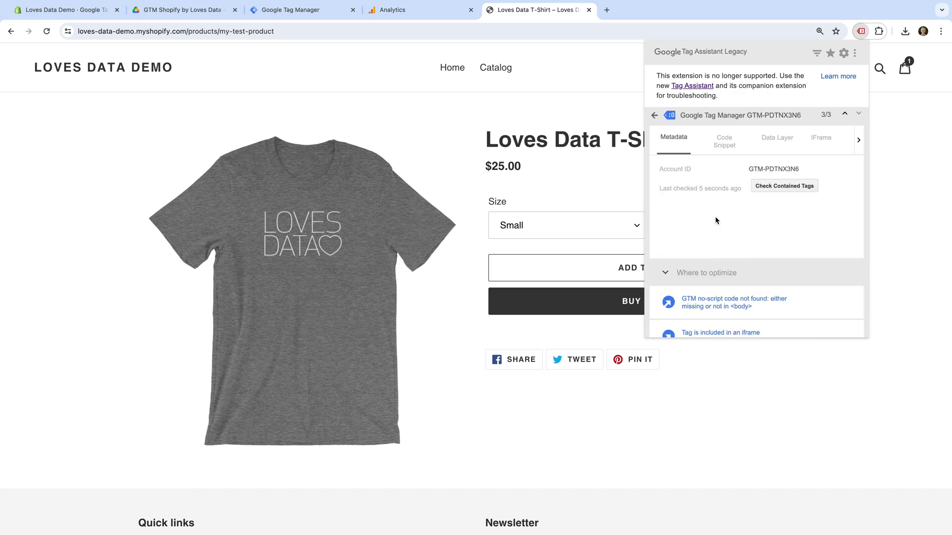
left_click(779, 141)
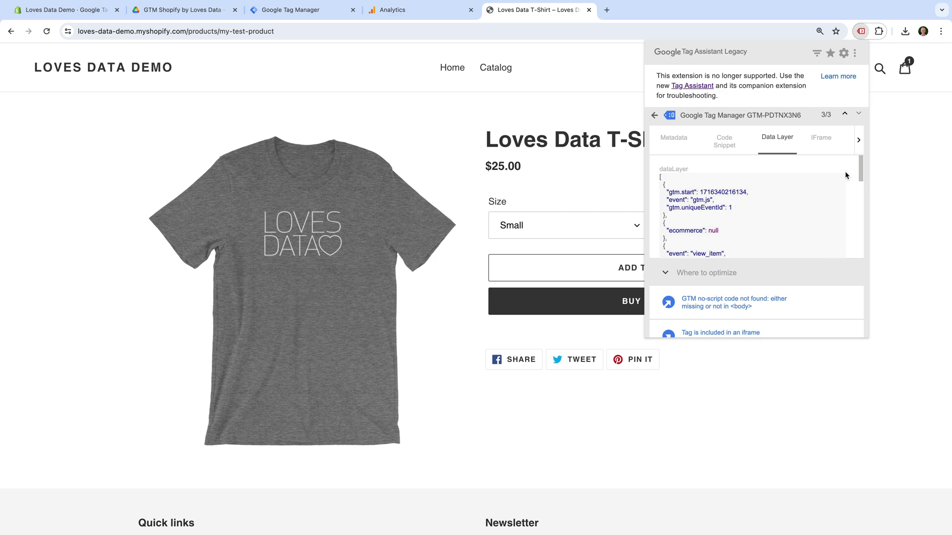
left_click_drag(861, 171, 855, 188)
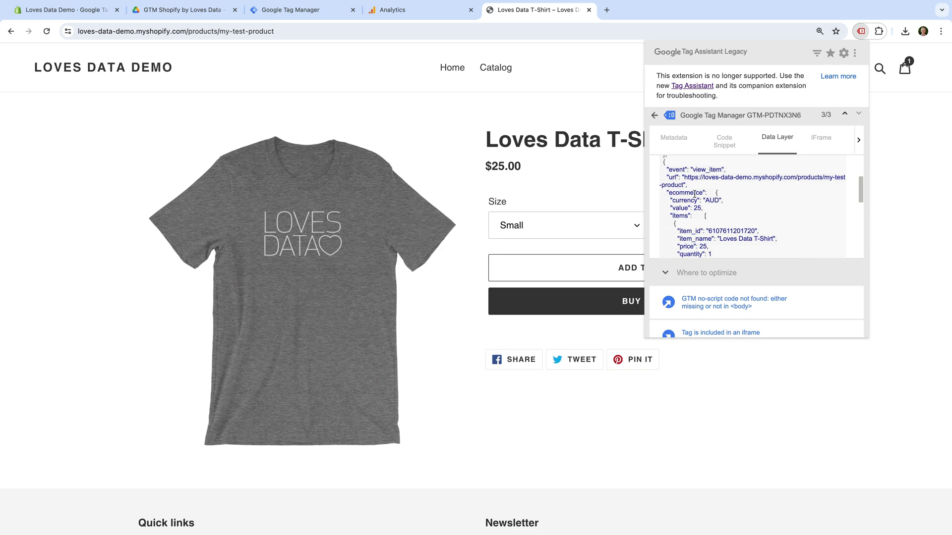
scroll(711, 224, "down", 2)
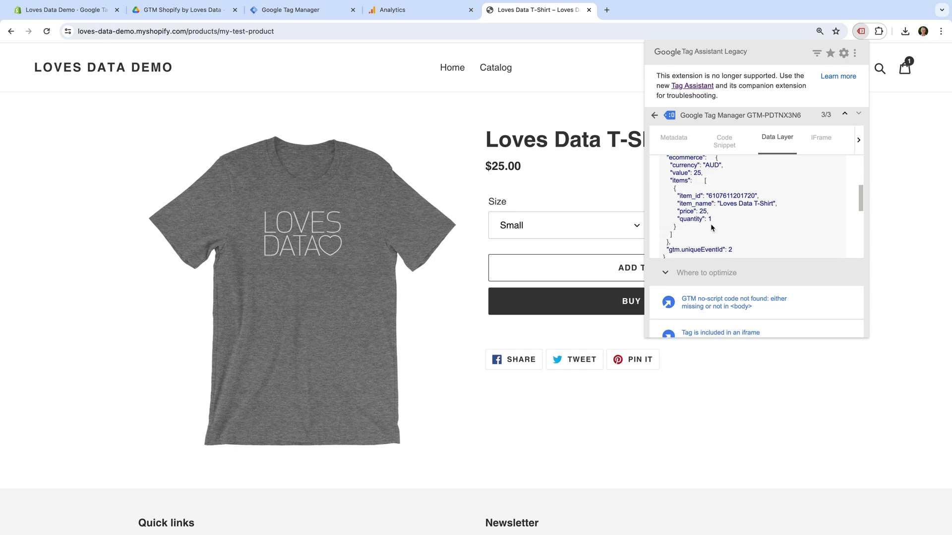
Switch to Google Analytics, leave the web stream details, and examine event count by event name in the Realtime report.
left_click(412, 14)
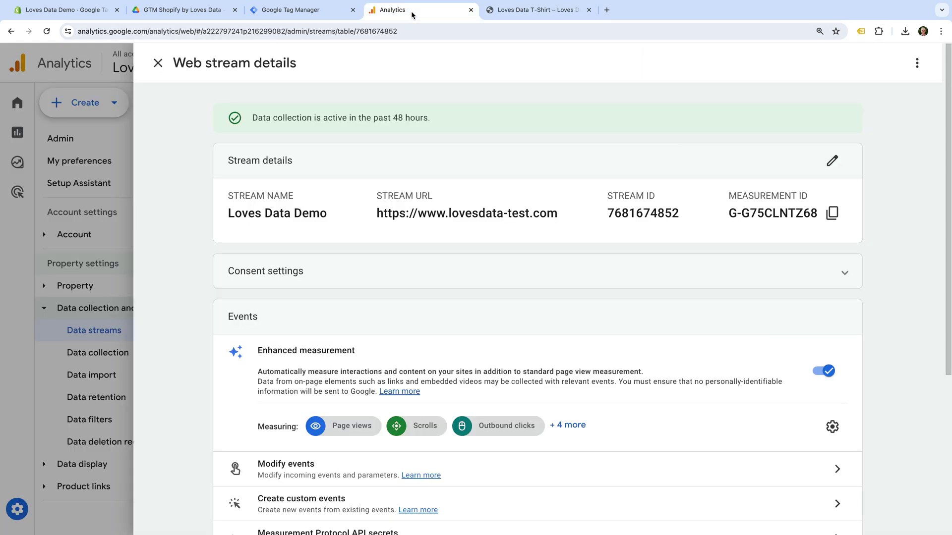
left_click(158, 62)
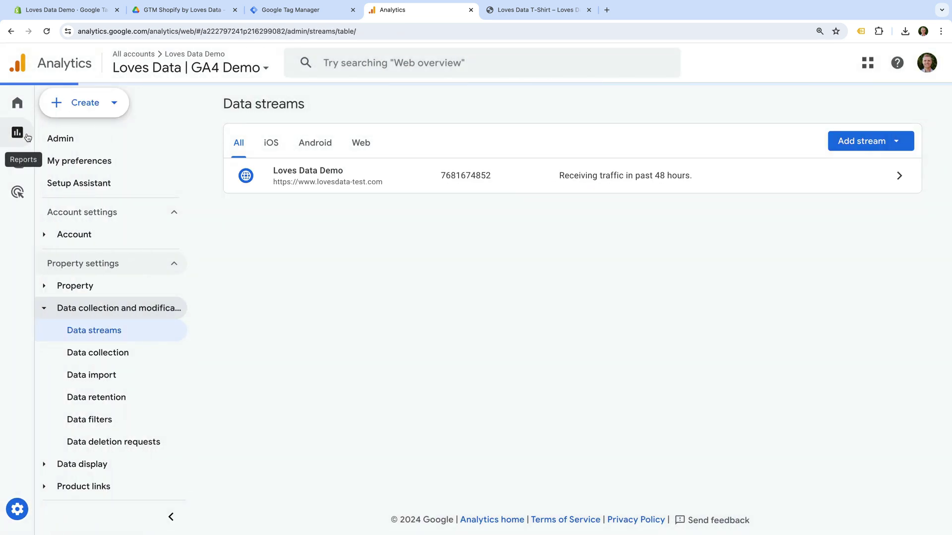
left_click(27, 135)
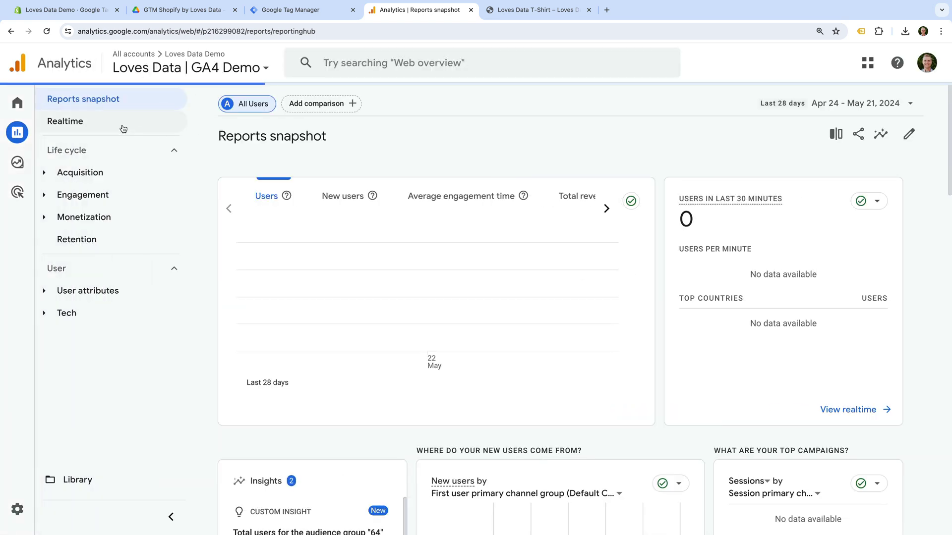
left_click(77, 125)
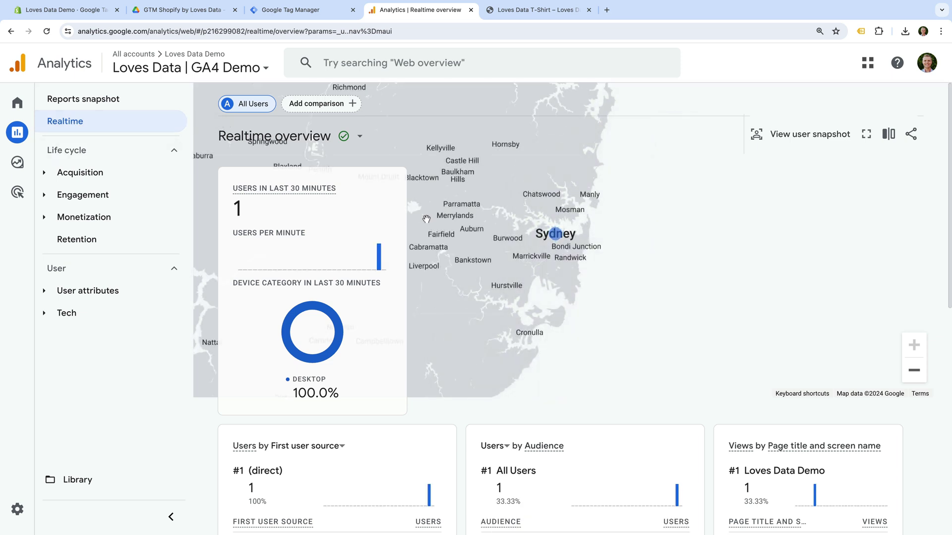
scroll(427, 218, "down", 10)
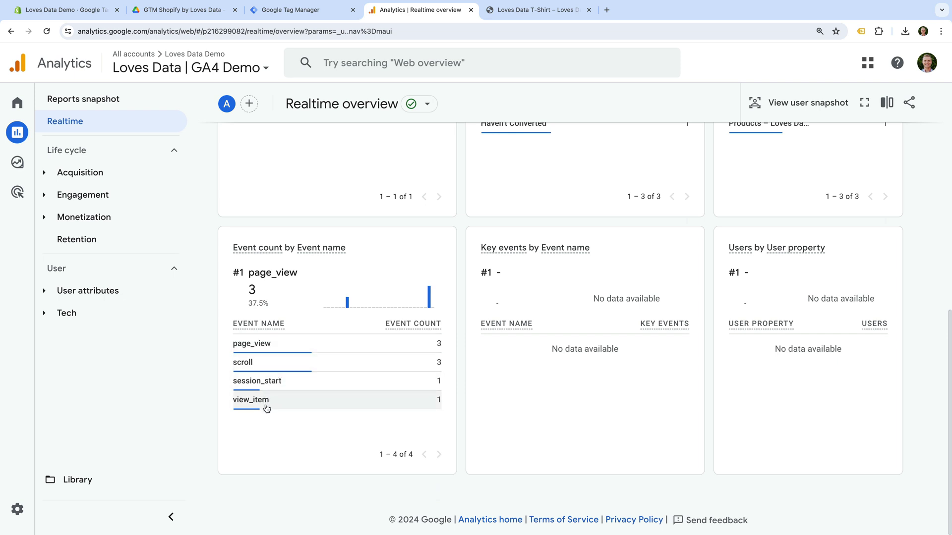
Examine the view_item event's parameters in the Realtime event count card, including the currency parameter's value and the remaining parameters such as value.
mouse_move(274, 413)
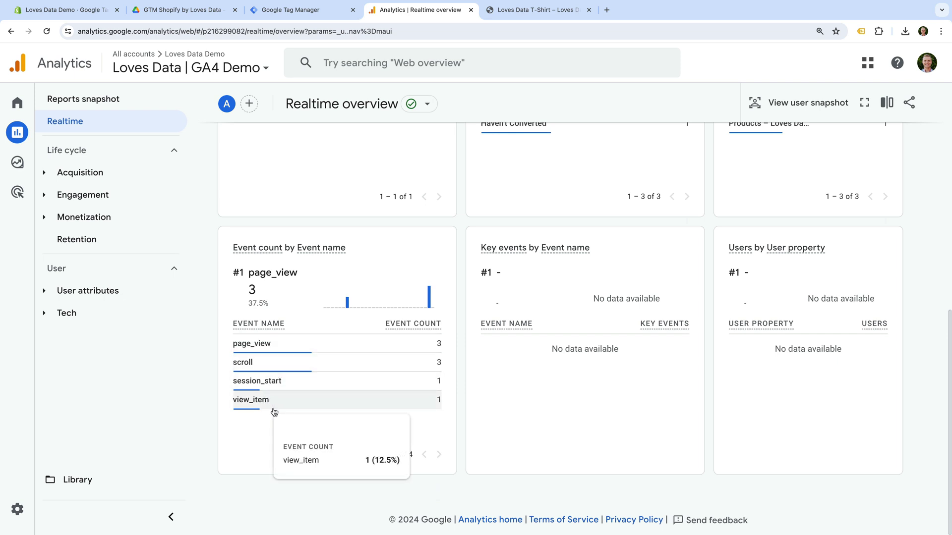
left_click(274, 404)
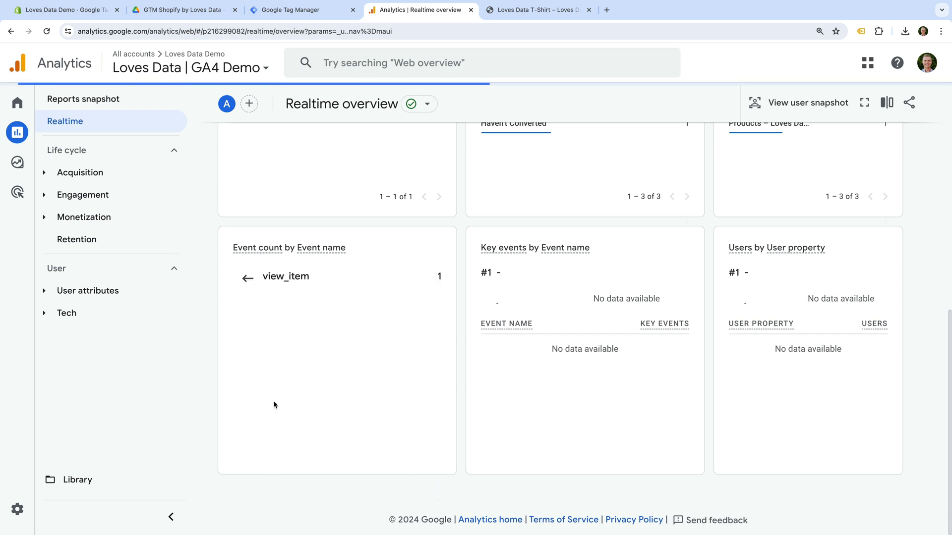
mouse_move(325, 370)
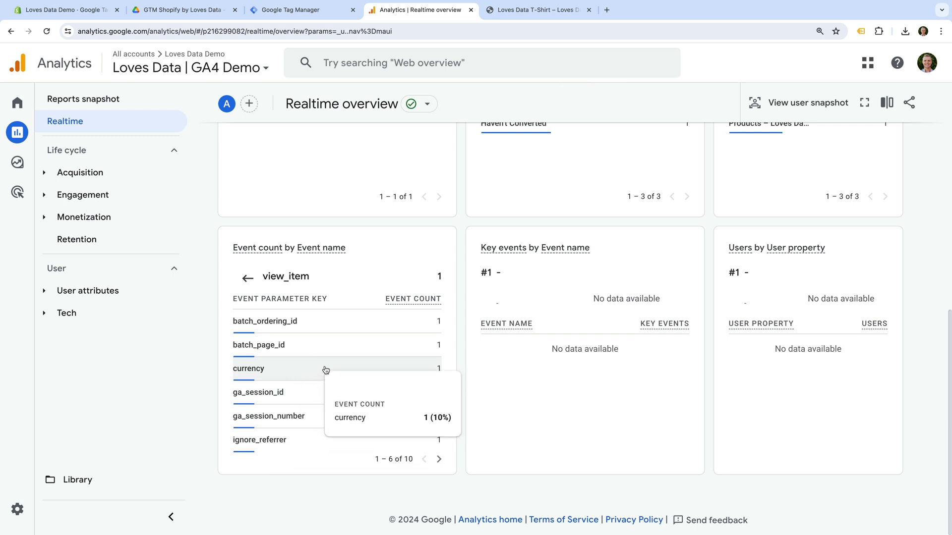
left_click(325, 370)
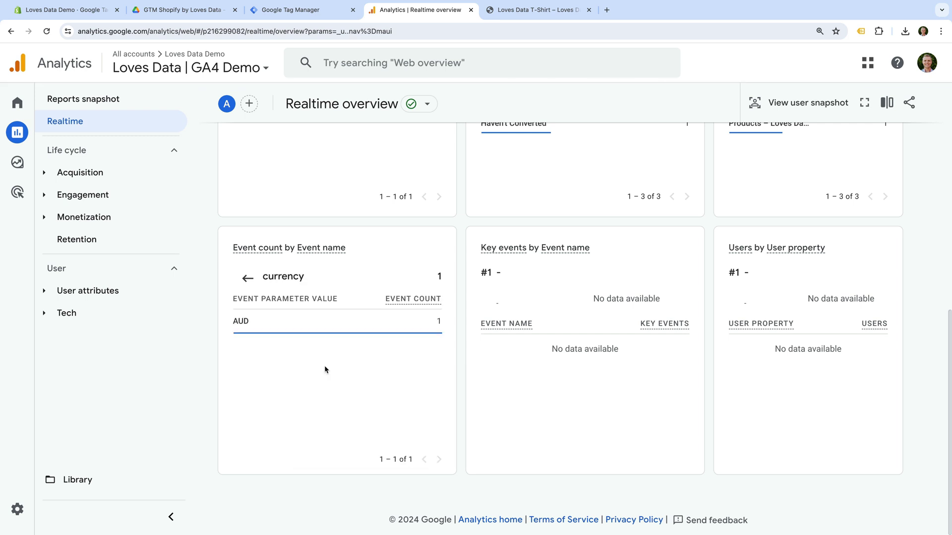
left_click(247, 279)
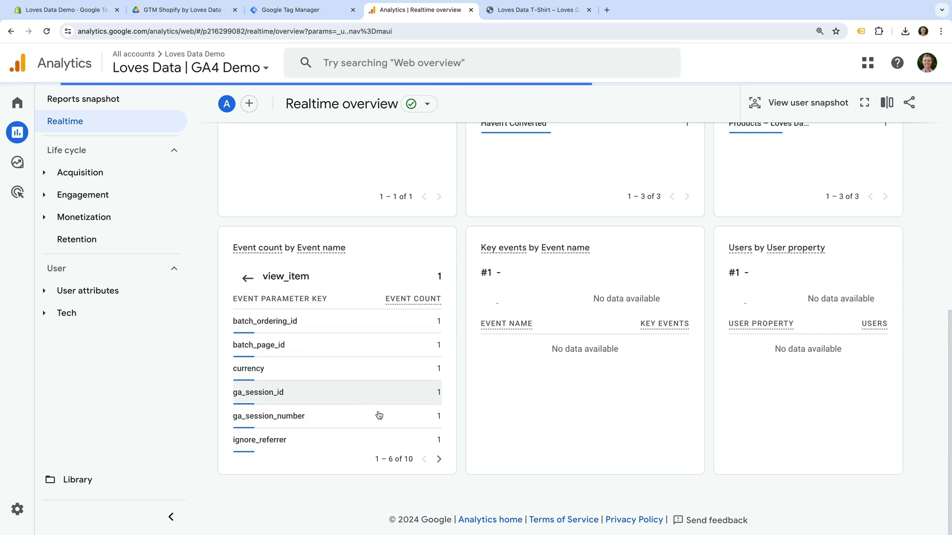
left_click(437, 459)
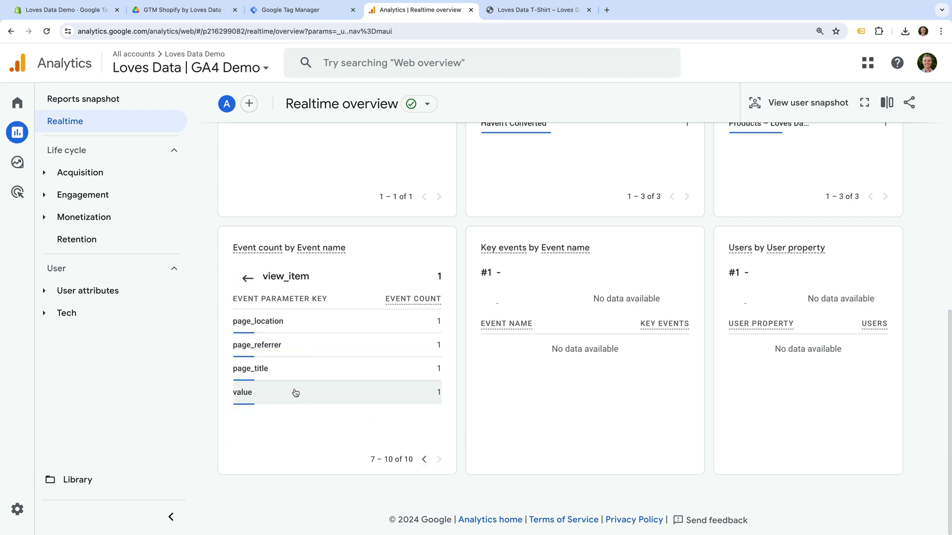
mouse_move(296, 394)
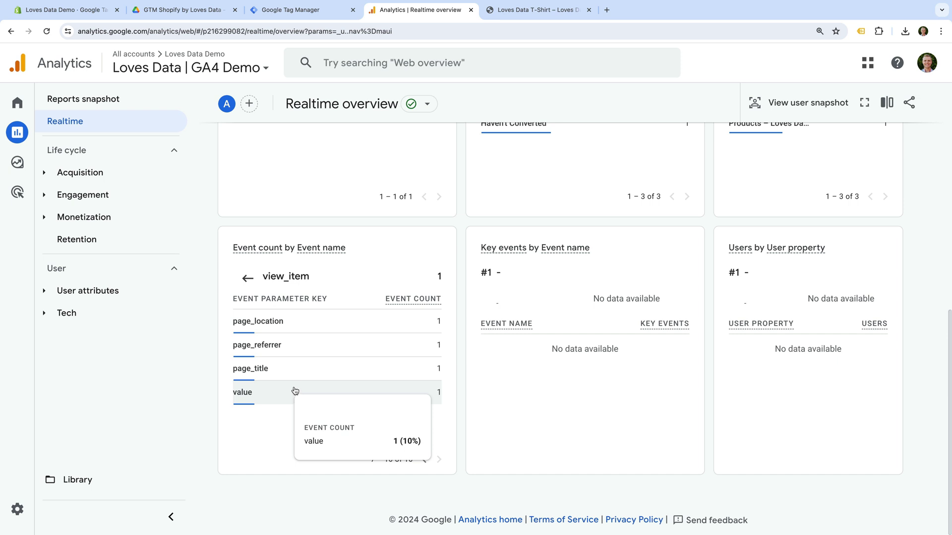
mouse_move(289, 327)
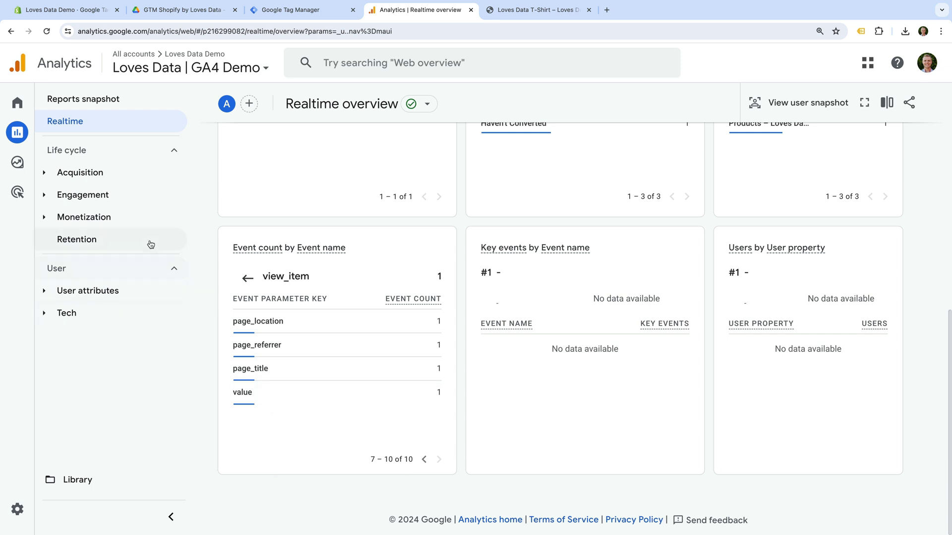
Expand the Monetization reports list and locate the Explore section for analyzing the ecommerce data.
left_click(124, 220)
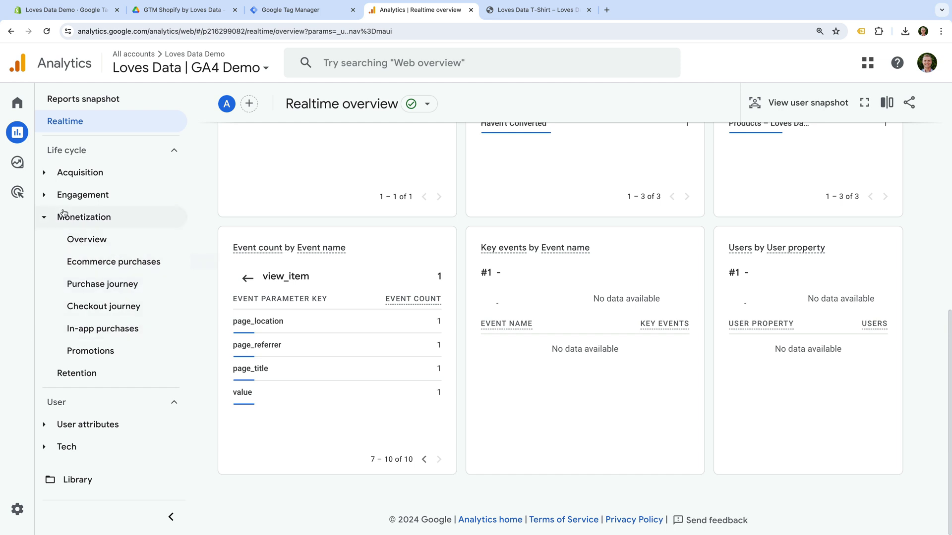
mouse_move(22, 171)
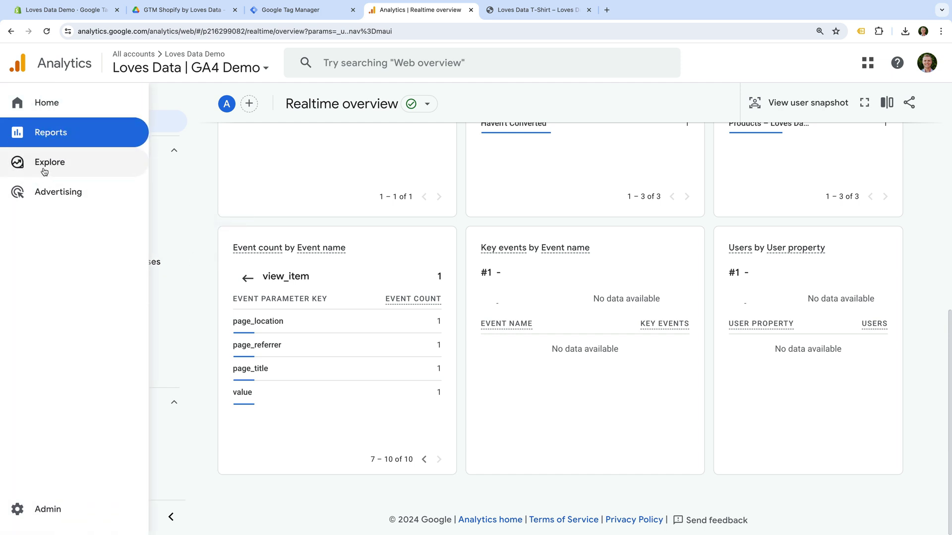